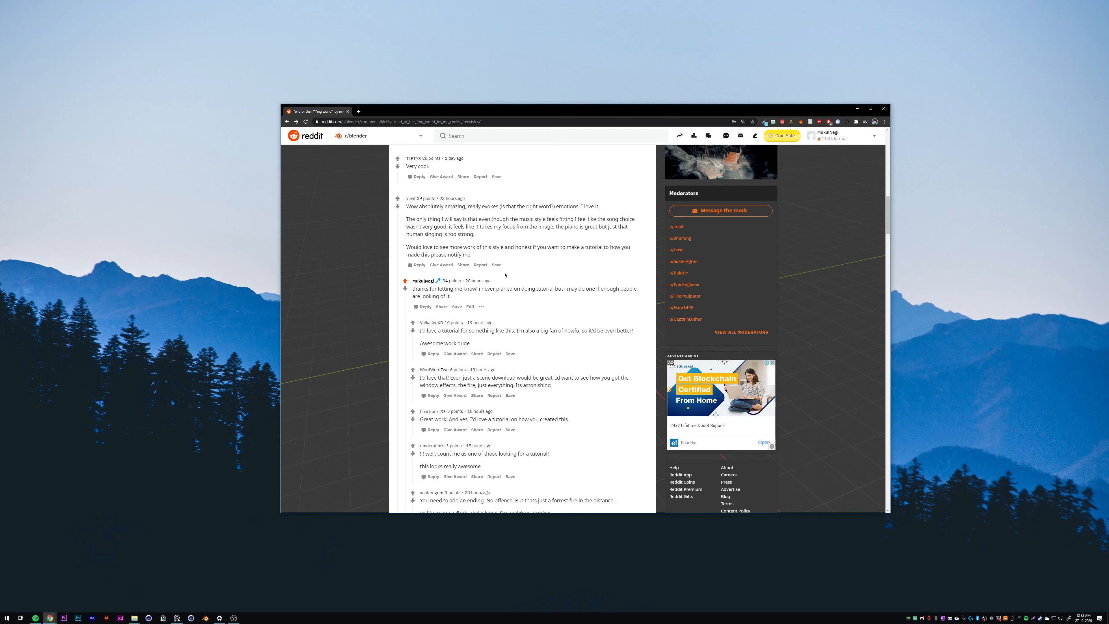
# Step: Return to the video in the r/blender post and play it from the start
pyautogui.scroll(15, 510, 245)
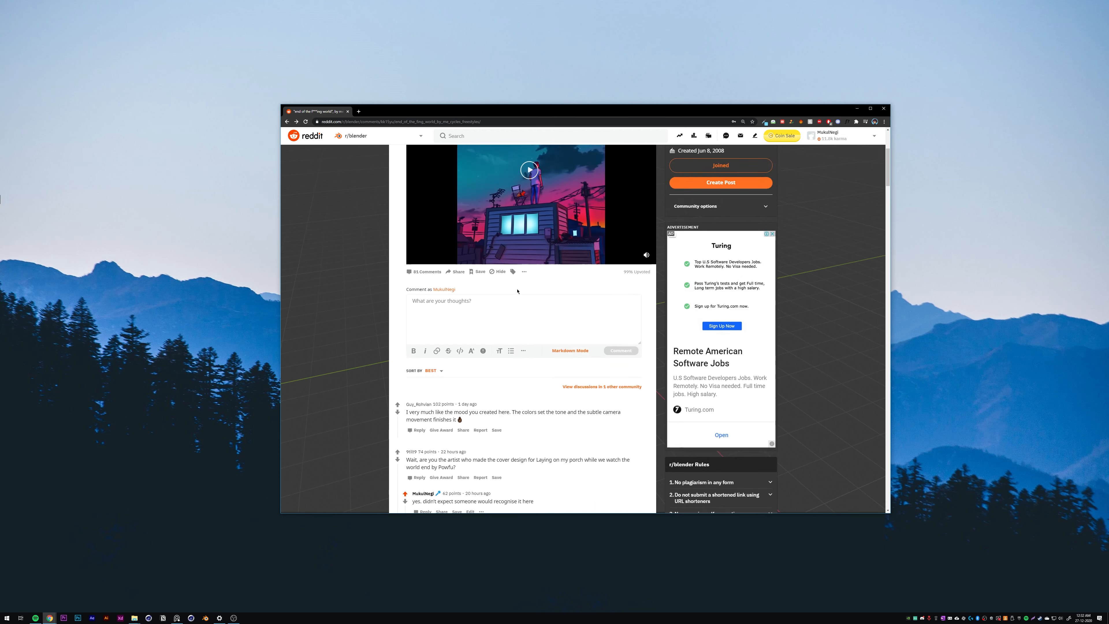
pyautogui.click(530, 316)
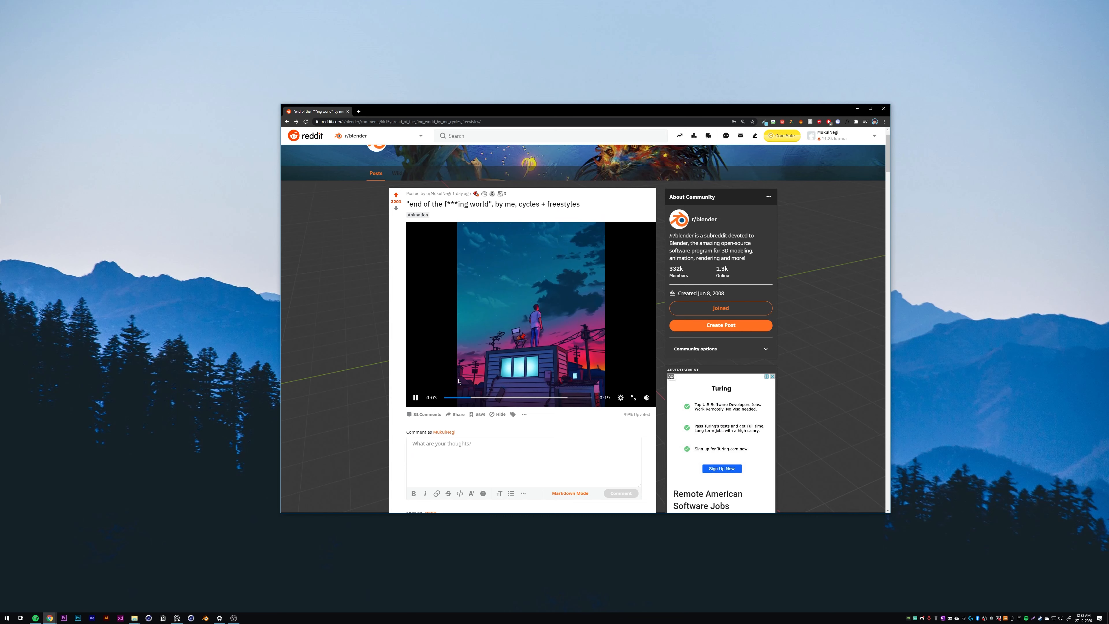
pyautogui.click(415, 398)
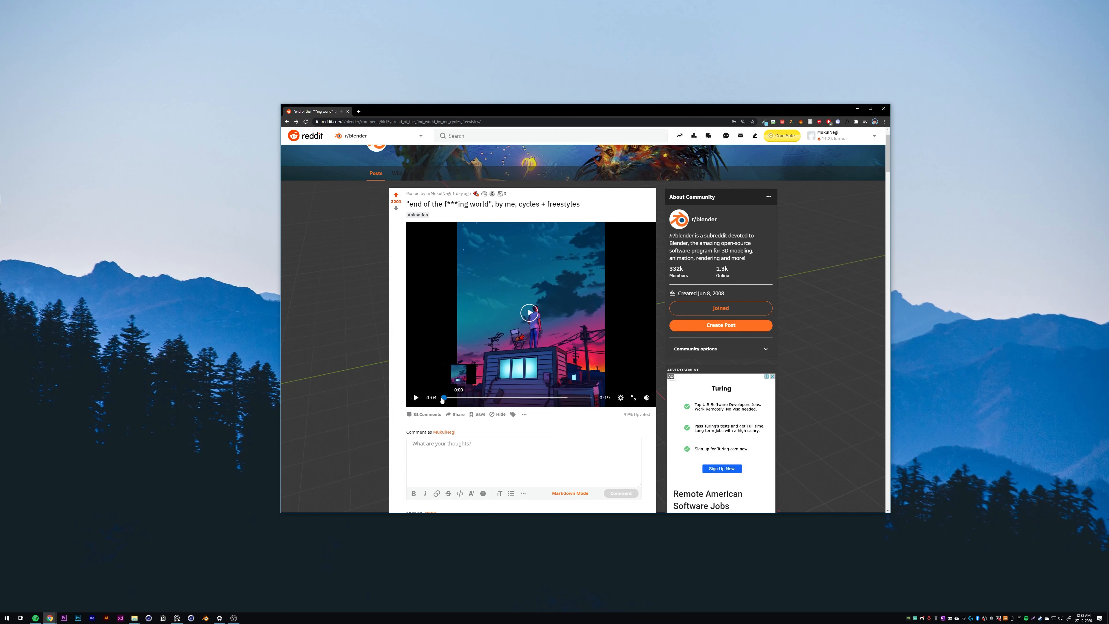
pyautogui.click(444, 398)
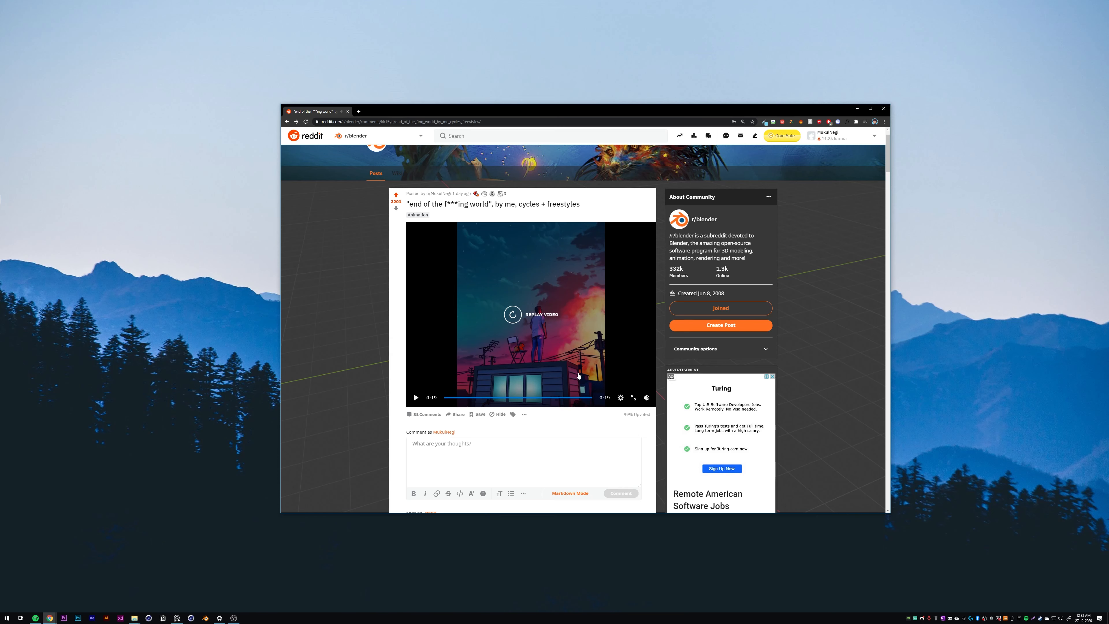
# Step: Read through the post's comments, focusing on the replies asking for a tutorial
pyautogui.scroll(-10, 578, 376)
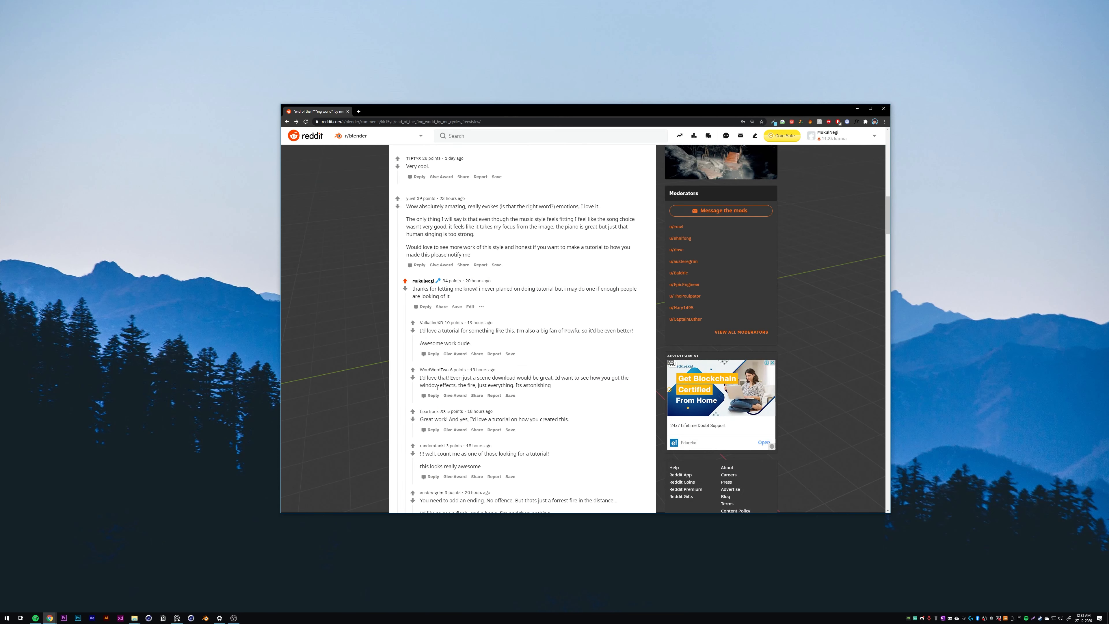
pyautogui.scroll(-1, 483, 386)
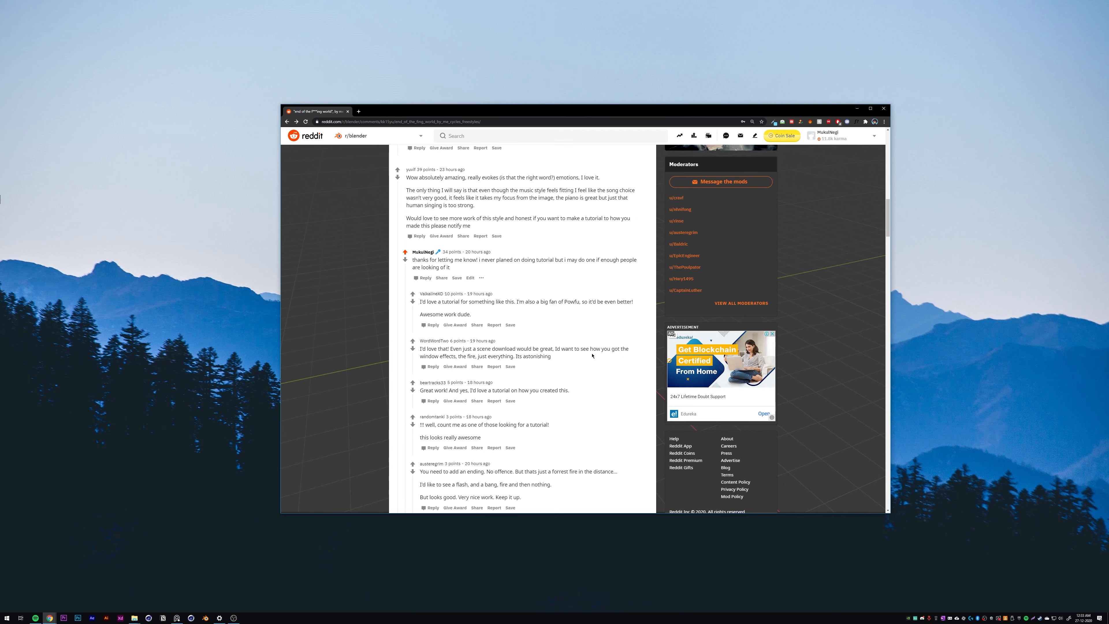
pyautogui.scroll(15, 423, 356)
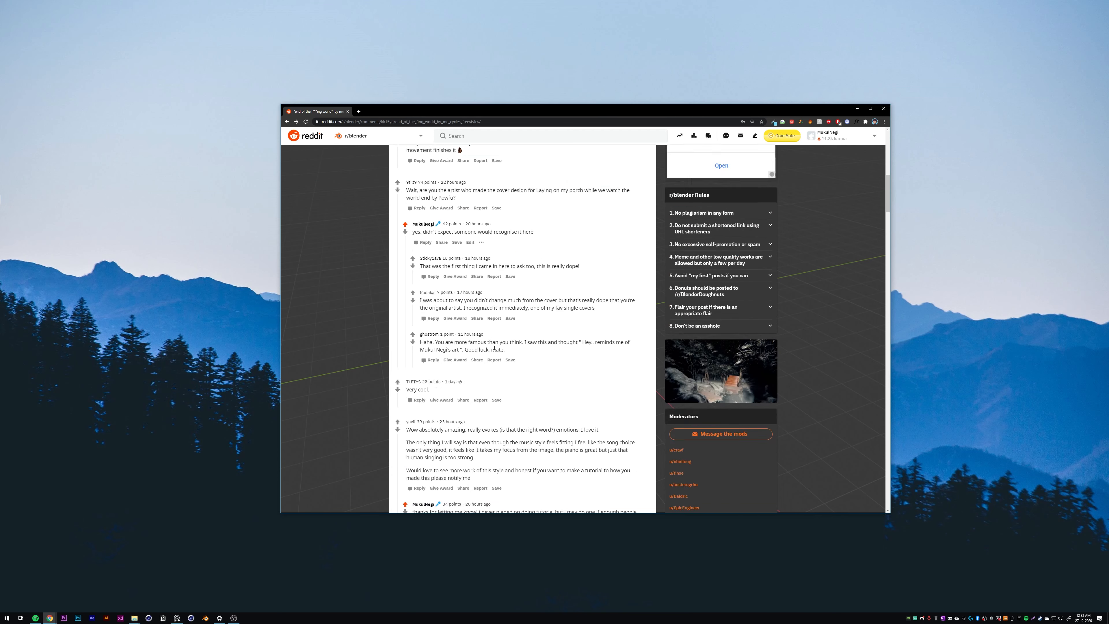
pyautogui.scroll(-5, 521, 411)
pyautogui.scroll(-5, 522, 412)
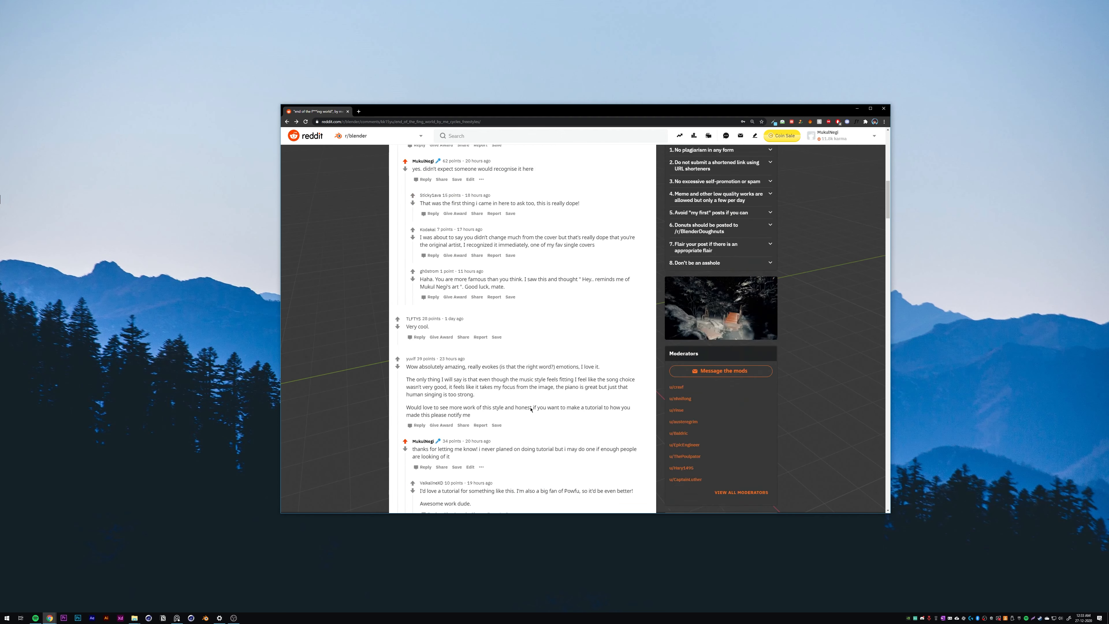
pyautogui.scroll(9, 535, 316)
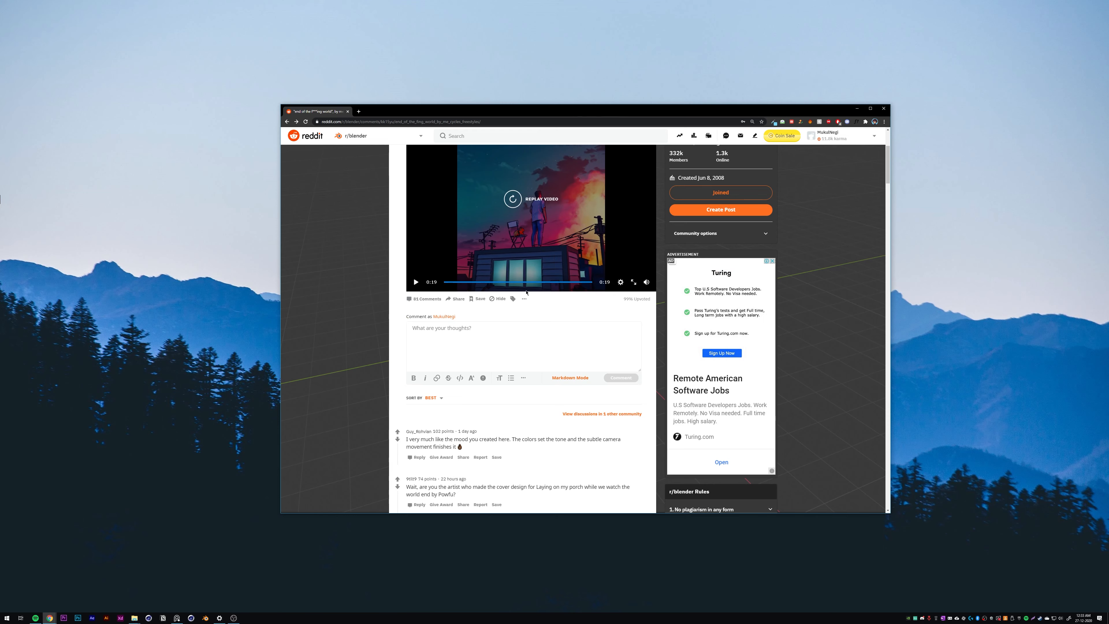
pyautogui.scroll(-15, 556, 366)
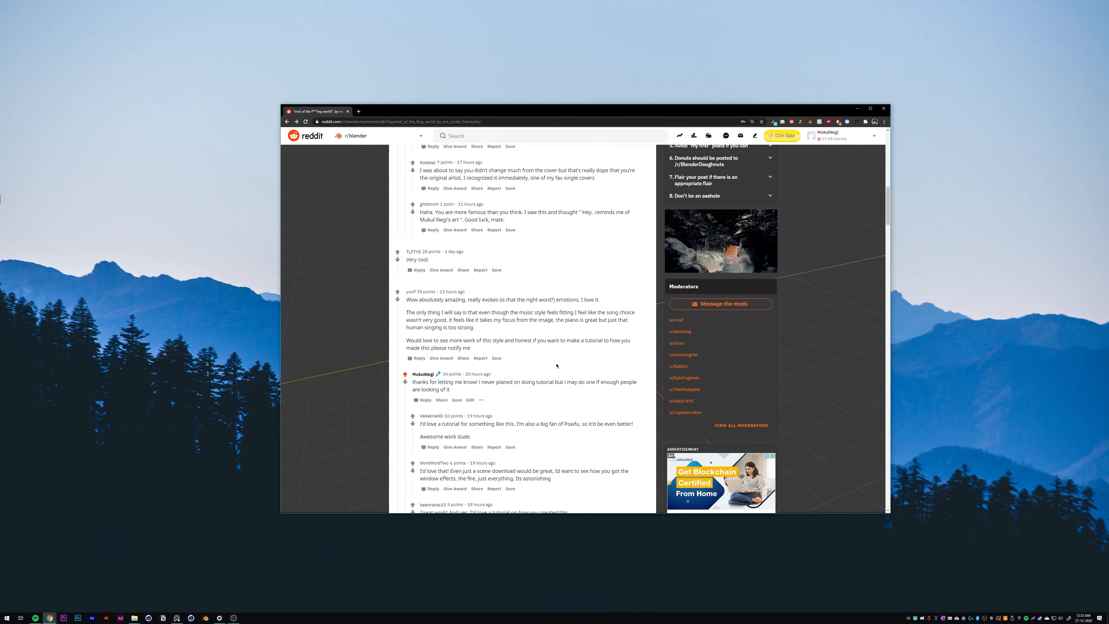
pyautogui.scroll(-2, 557, 366)
# Step: Move the browser window out of the way and open the END OF THE WORLD MAIN scene in Blender
pyautogui.moveTo(667, 111); pyautogui.dragTo(1108, 437)
pyautogui.click(206, 618)
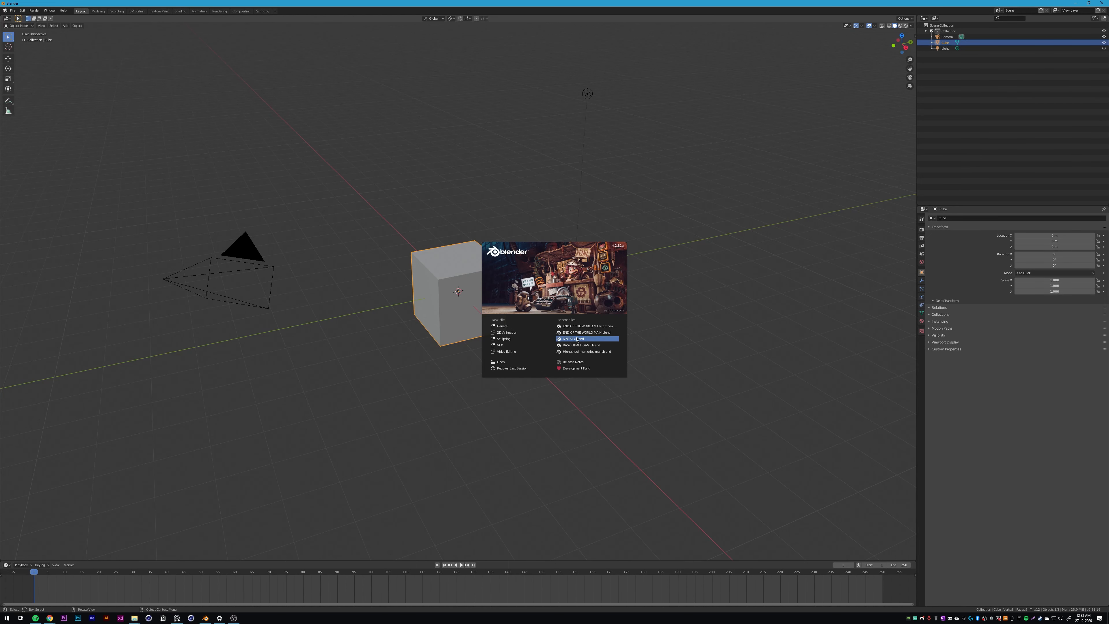
pyautogui.click(581, 341)
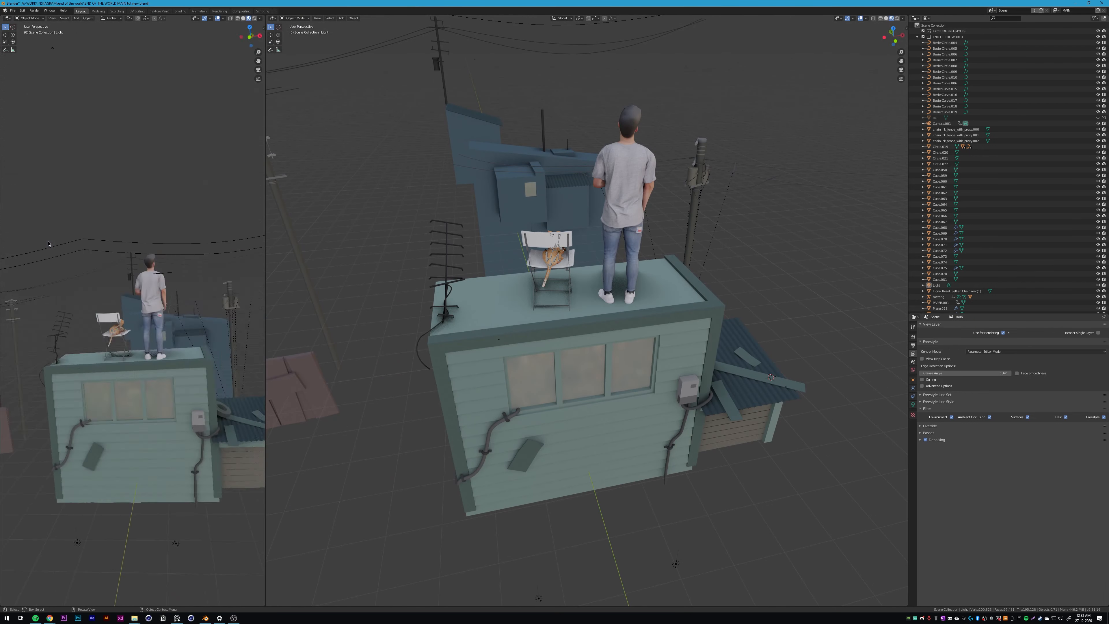
# Step: Show the camera view with rendered shading beside the main viewport and frame the house from the front
pyautogui.press('KP_0')
pyautogui.press('z')
pyautogui.click(71, 264)
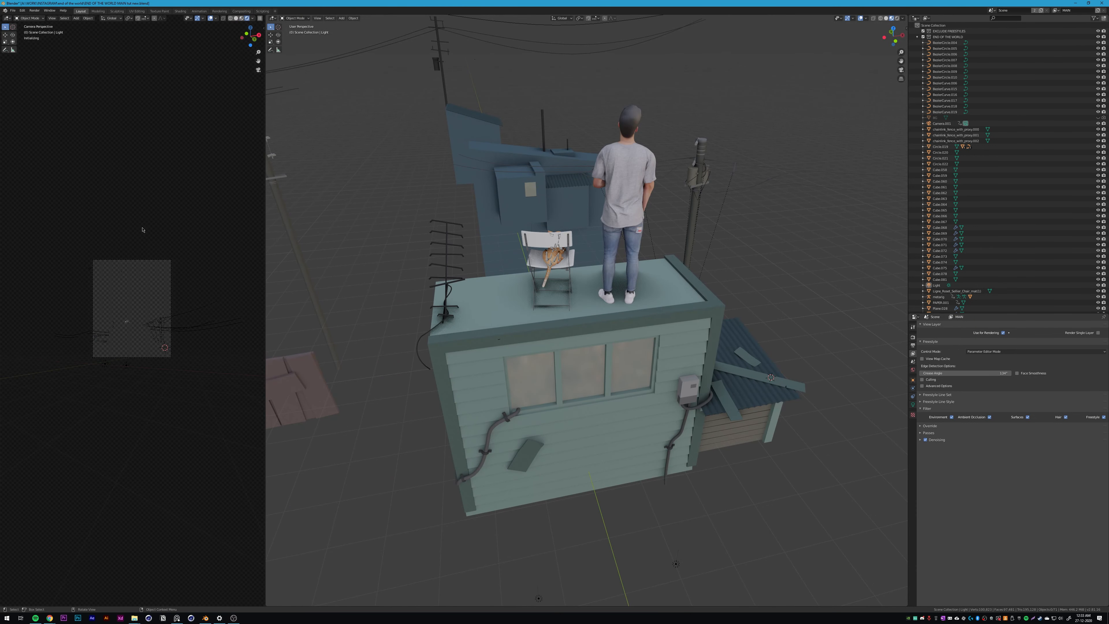
pyautogui.scroll(8, 133, 308)
pyautogui.moveTo(633, 404); pyautogui.dragTo(535, 287, button='middle')
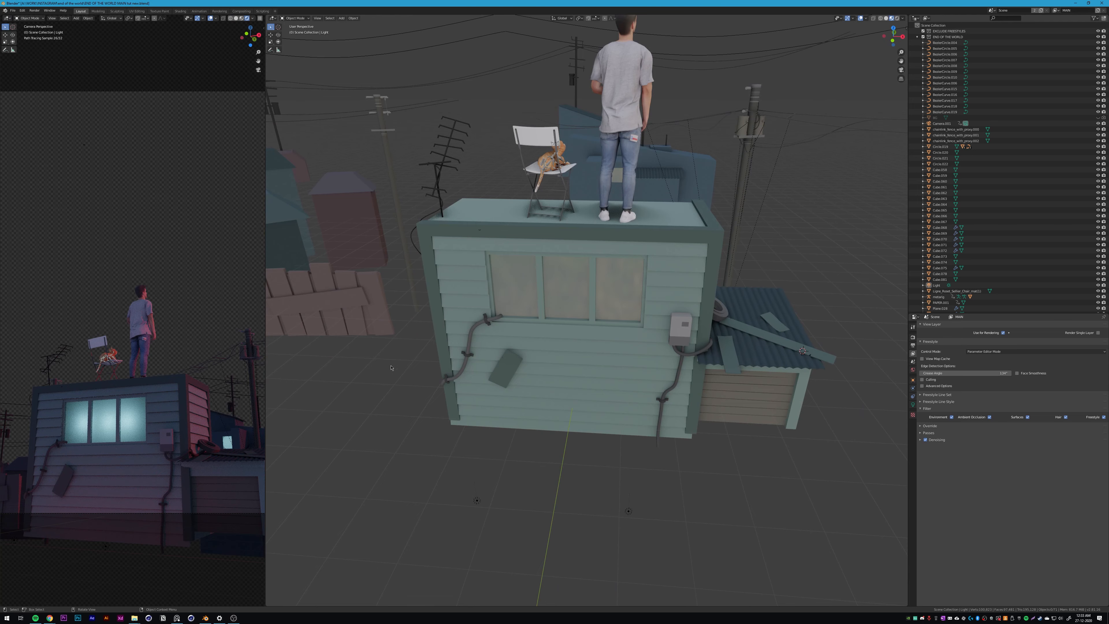
pyautogui.scroll(5, 515, 346)
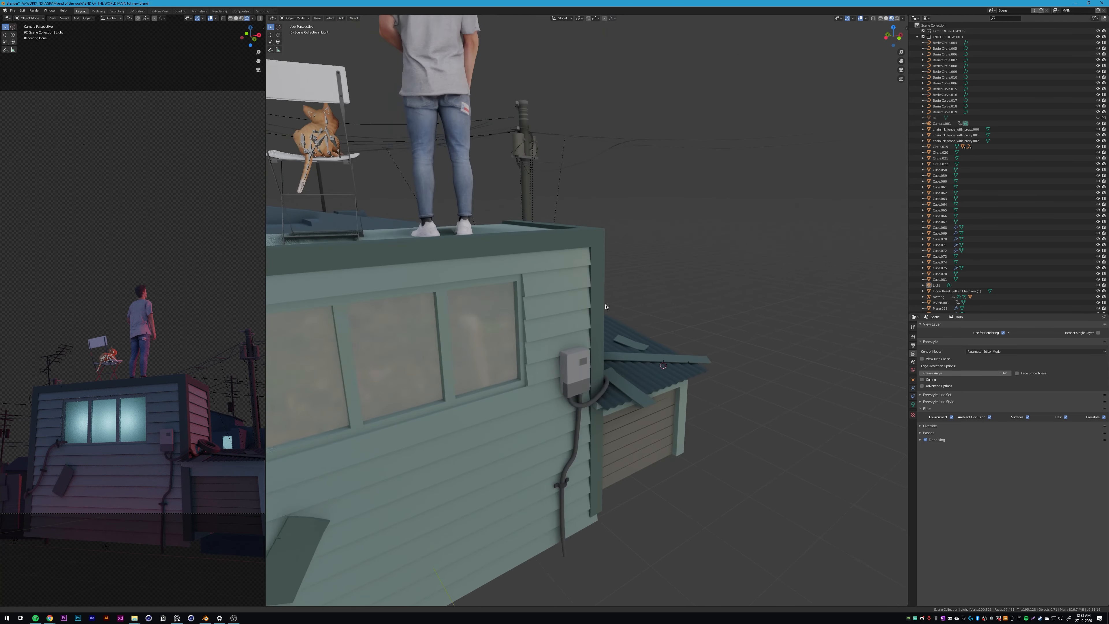
# Step: Select the house object and show its window glass material's nodes in the Shading workspace
pyautogui.click(515, 346)
pyautogui.moveTo(515, 346); pyautogui.dragTo(540, 339, button='middle')
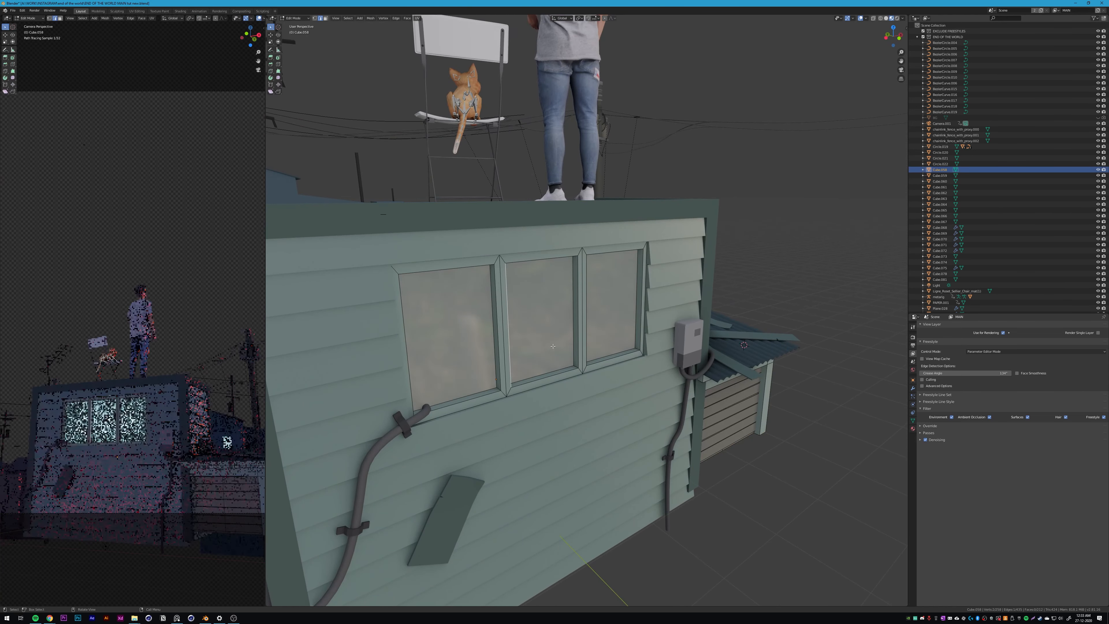
pyautogui.press('Tab')
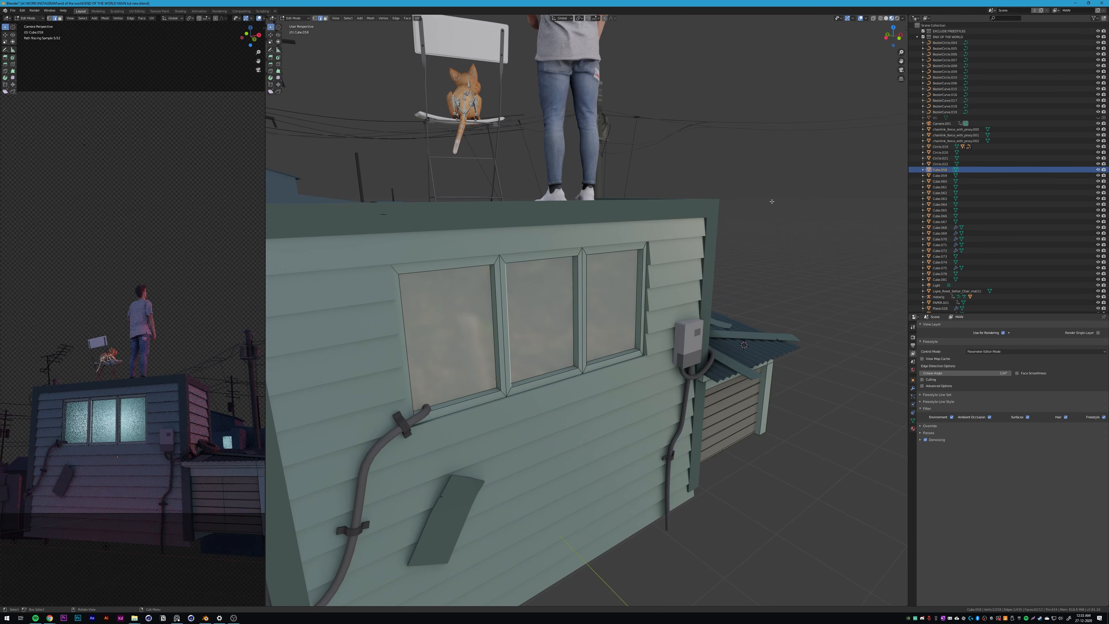
pyautogui.press('Tab')
pyautogui.click(912, 429)
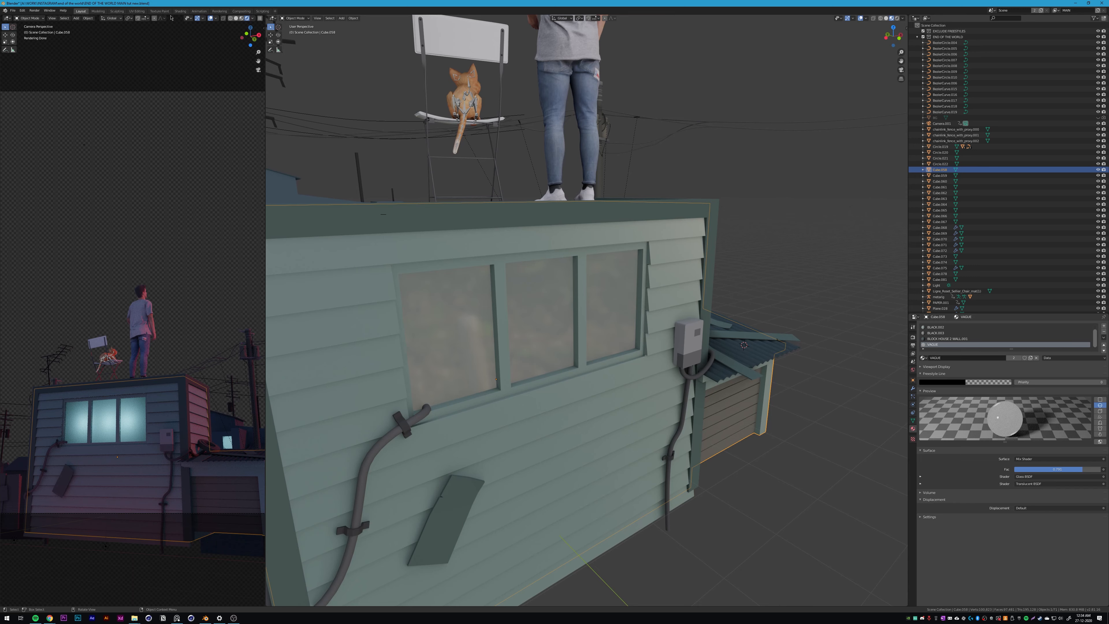
pyautogui.click(180, 11)
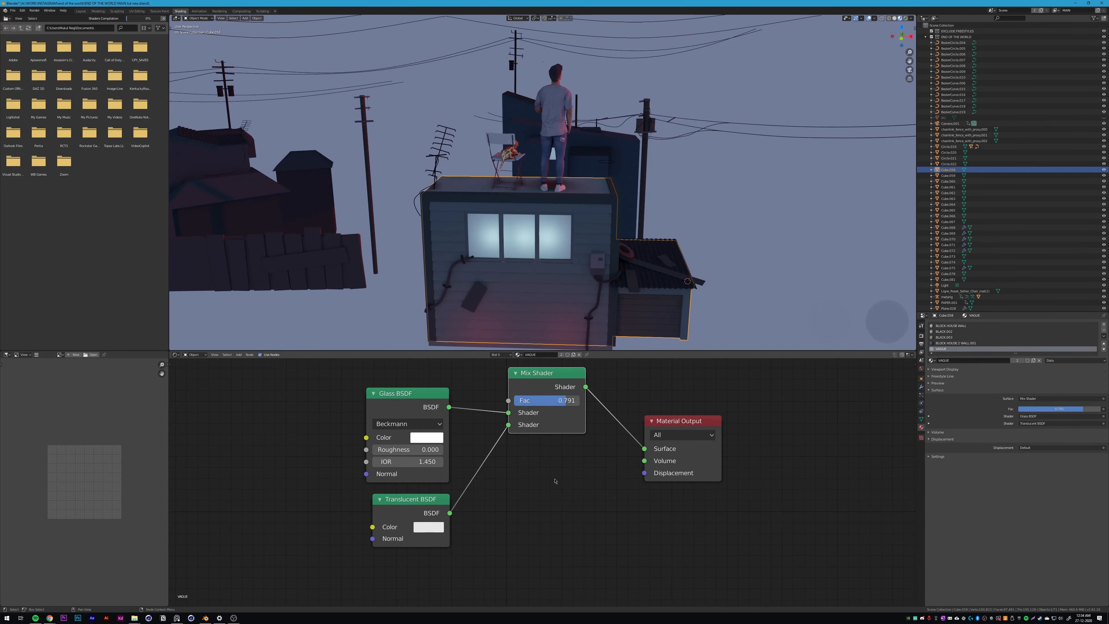
# Step: Rearrange the Glass BSDF and Mix Shader nodes for readability and preview the house windows in rendered shading
pyautogui.moveTo(413, 416); pyautogui.dragTo(397, 411)
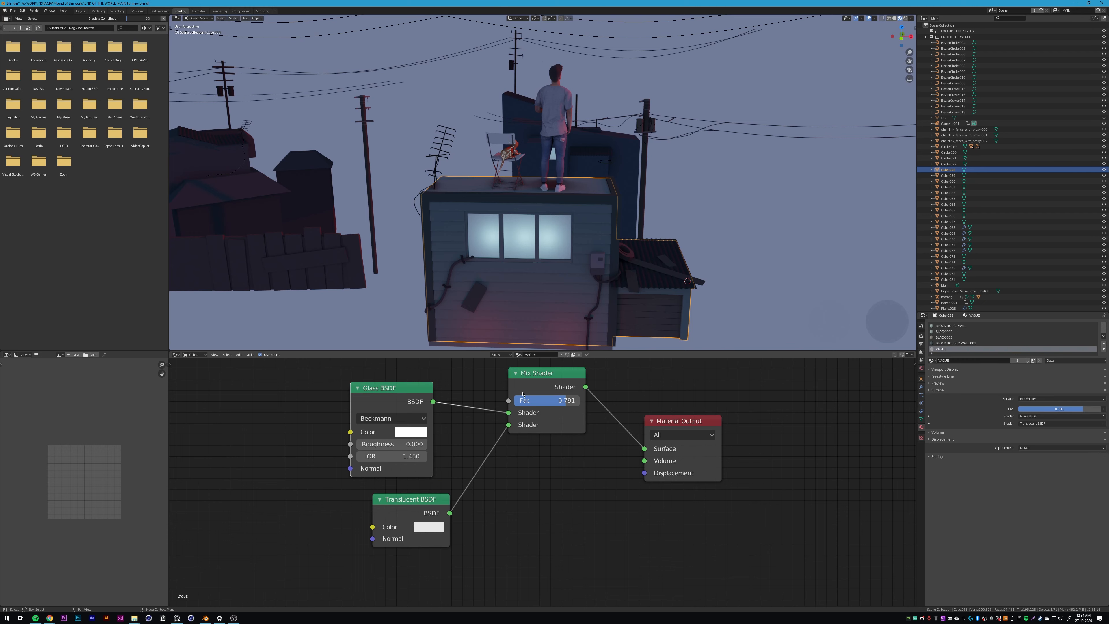
pyautogui.moveTo(533, 426); pyautogui.dragTo(519, 476)
pyautogui.scroll(6, 533, 192)
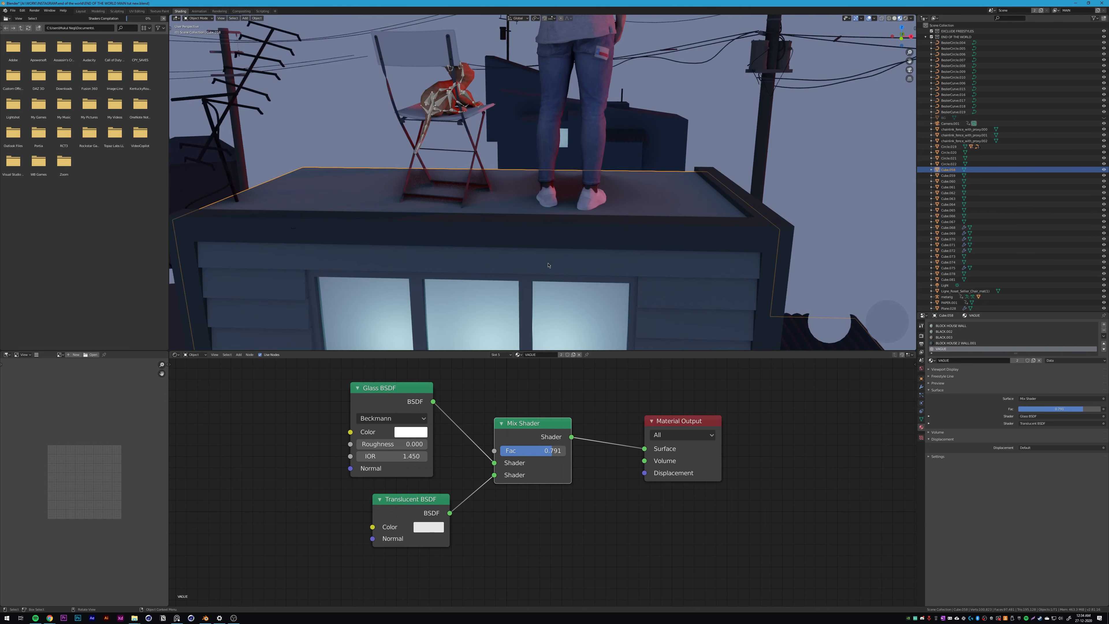
pyautogui.press('z')
pyautogui.click(535, 109)
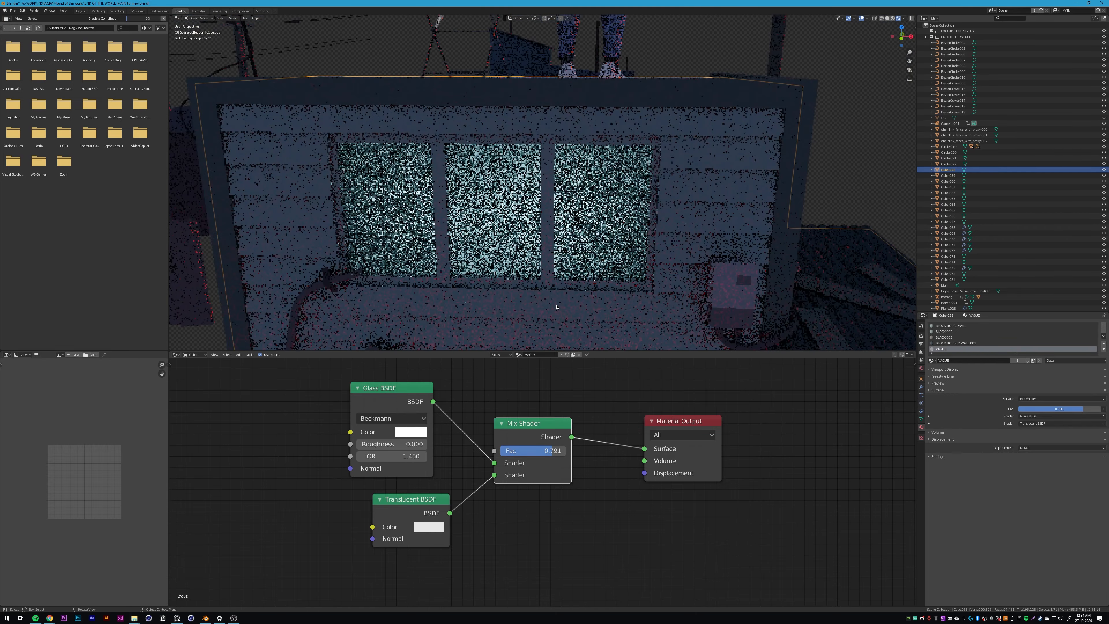
# Step: Try a Mix Shader factor of 0.716 on the window glass material and undo the change
pyautogui.moveTo(543, 454)
pyautogui.mouseDown()
pyautogui.moveTo(484, 454)
pyautogui.moveTo(547, 454)
pyautogui.mouseUp()
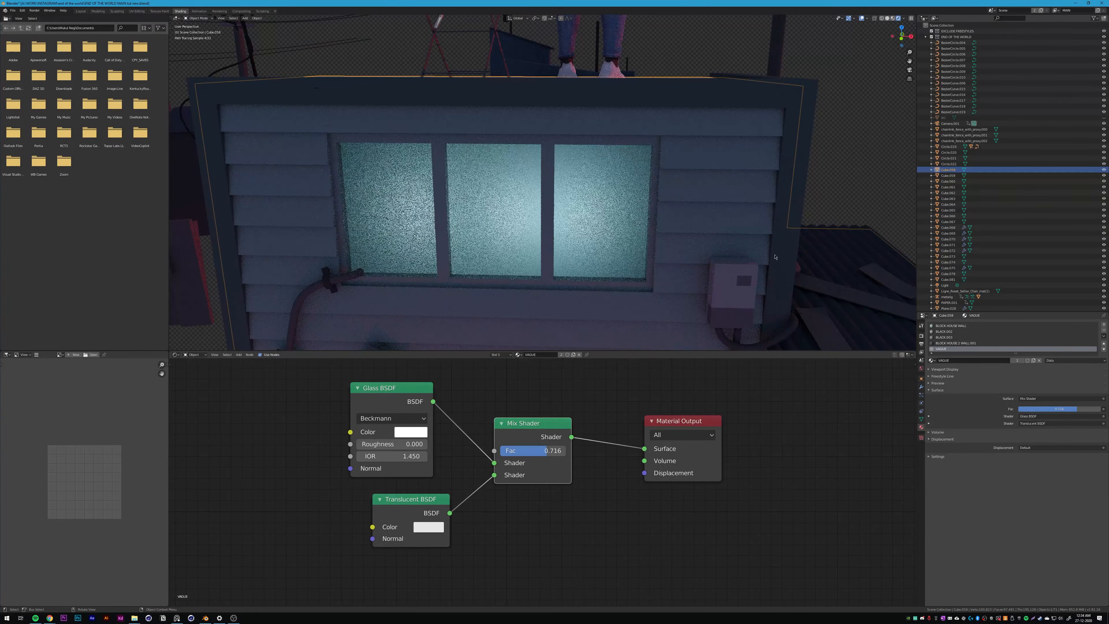
pyautogui.scroll(-5, 738, 242)
pyautogui.moveTo(738, 242); pyautogui.dragTo(705, 248, button='middle')
pyautogui.hotkey('ctrl', 'z')
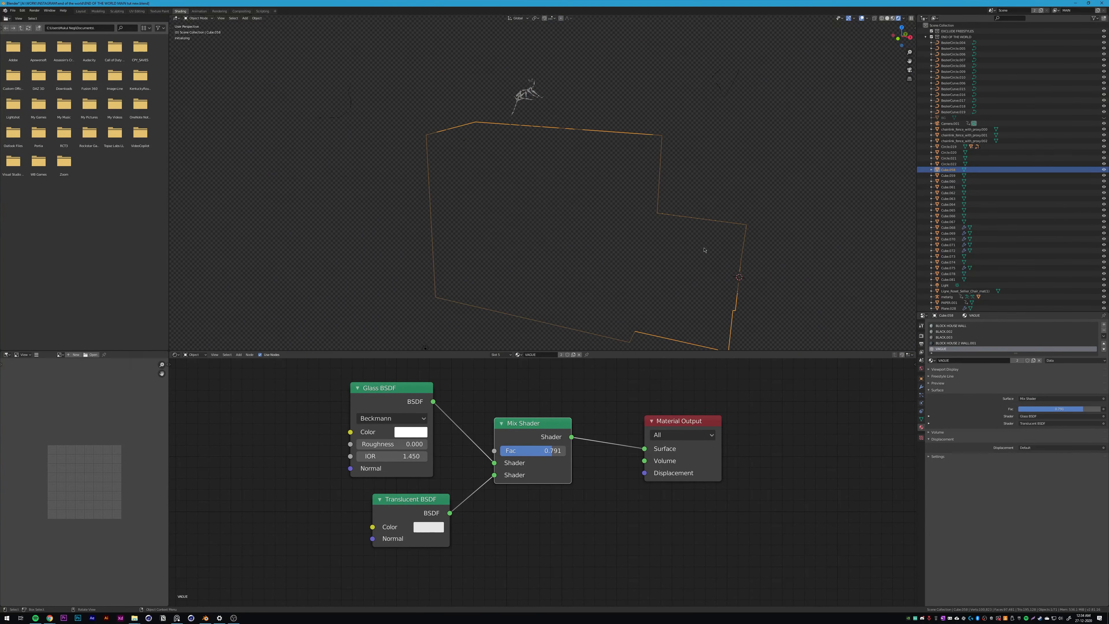
# Step: Switch the viewport to solid shading and display the complete node setup of the BLACK.002 material
pyautogui.press('z')
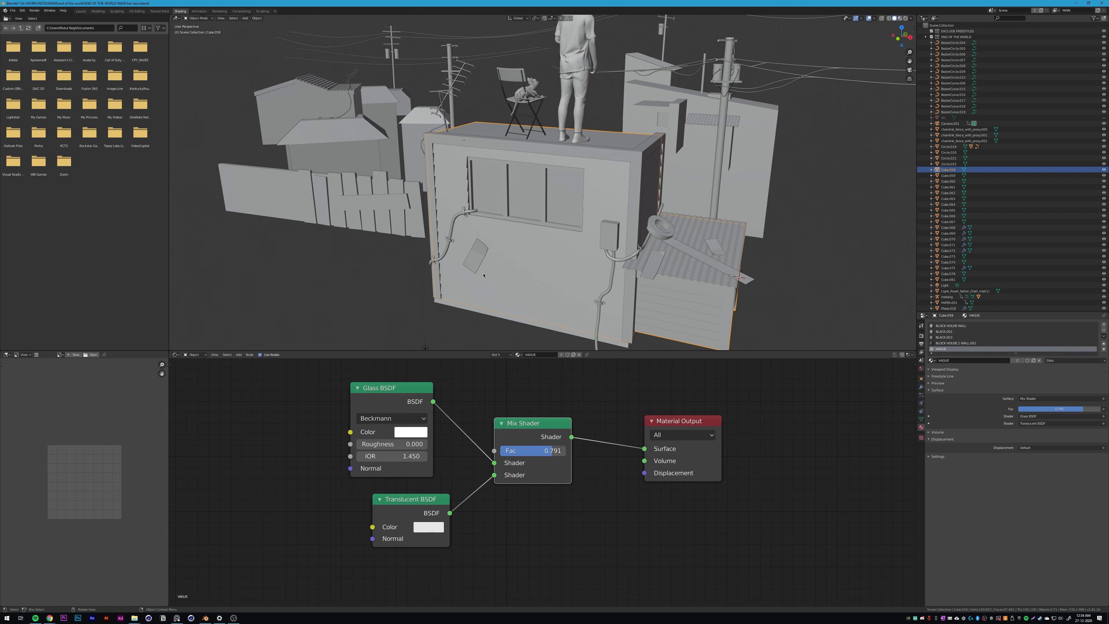
pyautogui.click(952, 332)
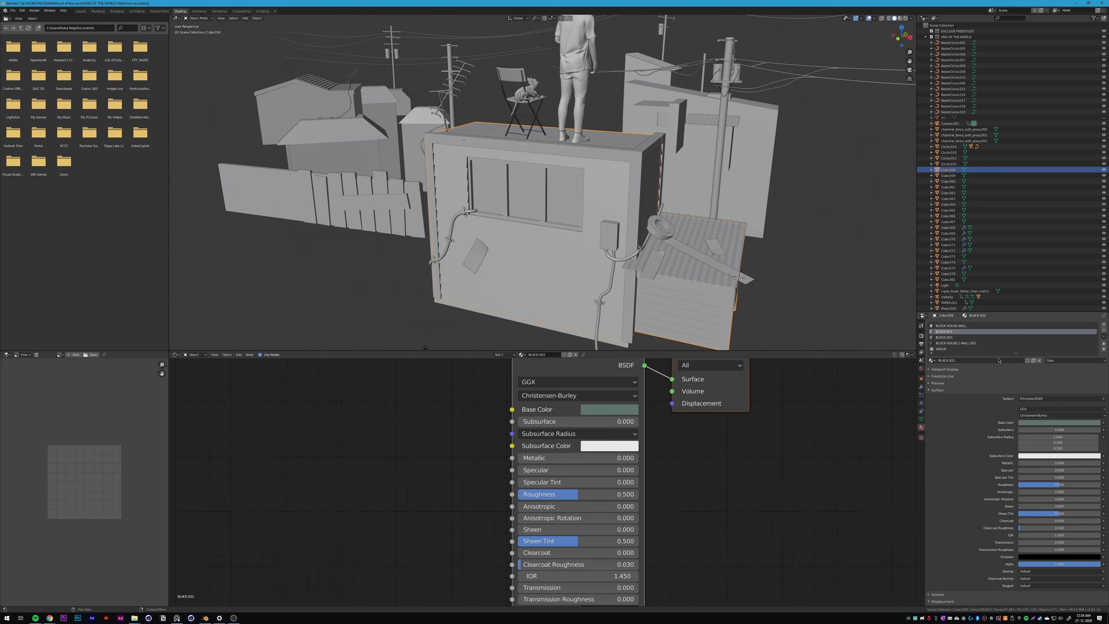
pyautogui.scroll(-4, 751, 432)
pyautogui.moveTo(754, 432); pyautogui.dragTo(712, 452, button='middle')
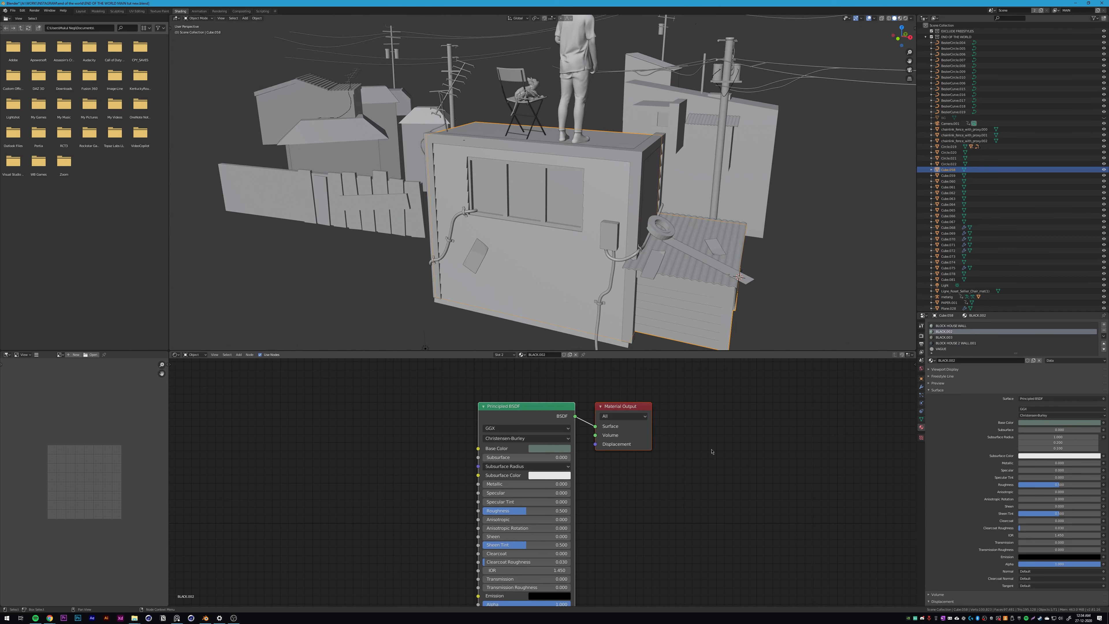
pyautogui.moveTo(647, 491); pyautogui.dragTo(651, 471, button='middle')
pyautogui.scroll(1, 542, 496)
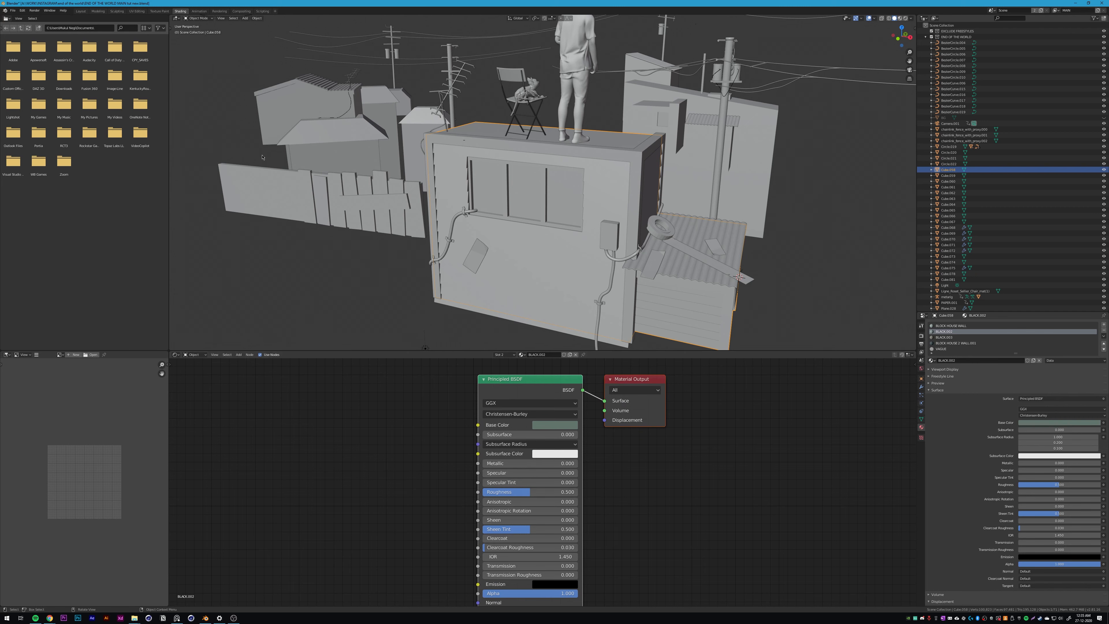
# Step: Go back to the Layout workspace, bring the Reddit thread to the front and highlight the fire mention in the comment about window effects
pyautogui.click(81, 11)
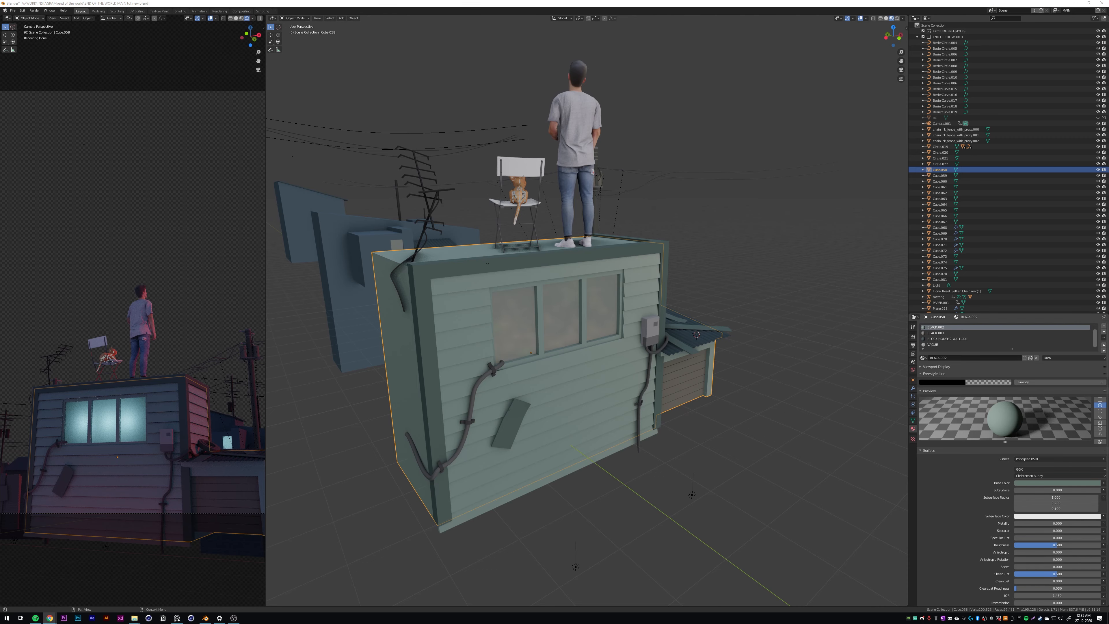
pyautogui.moveTo(1108, 393); pyautogui.dragTo(392, 109)
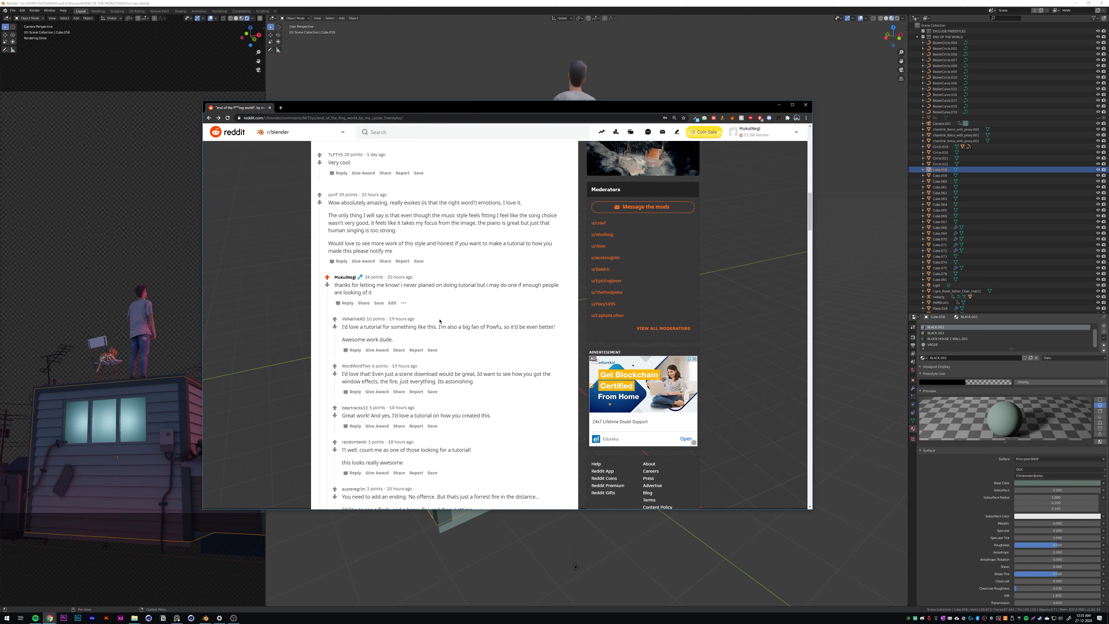
pyautogui.scroll(-1, 501, 354)
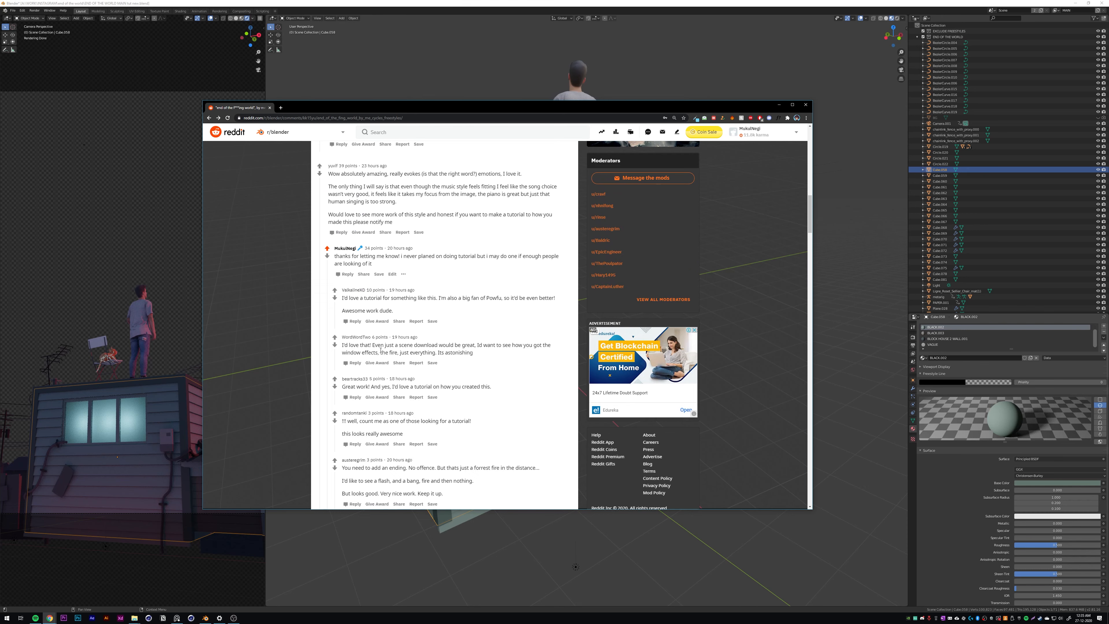
pyautogui.moveTo(380, 353); pyautogui.dragTo(395, 353)
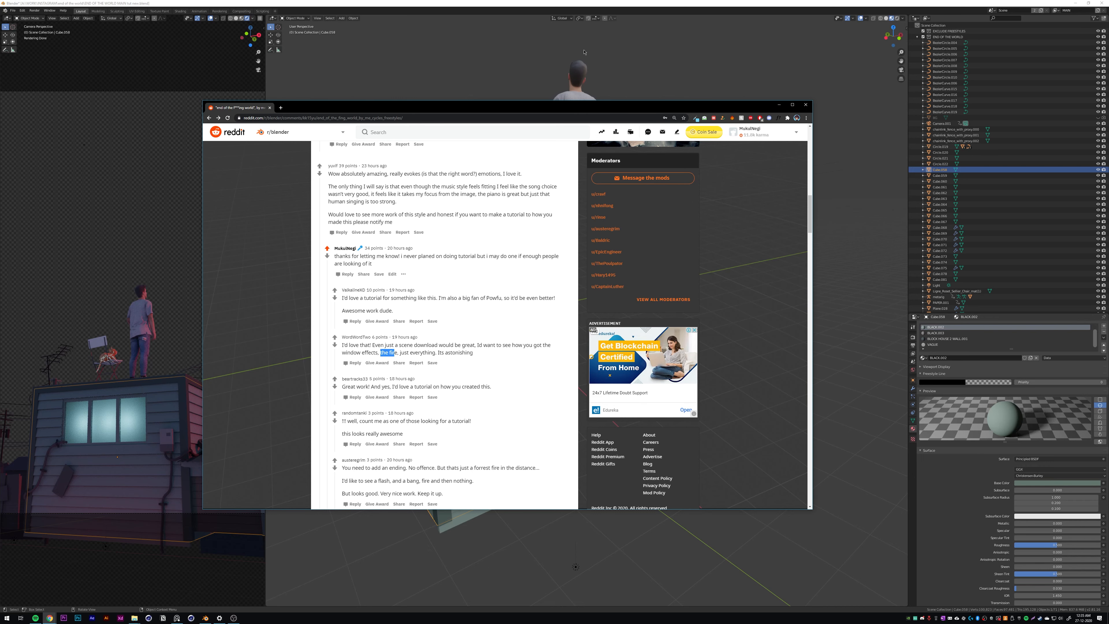
# Step: Switch back to Blender, render the current frame from the camera and examine the figure and house in the result
pyautogui.hotkey('alt', 'Tab')
pyautogui.moveTo(599, 276); pyautogui.dragTo(640, 270, button='middle')
pyautogui.scroll(-5, 706, 289)
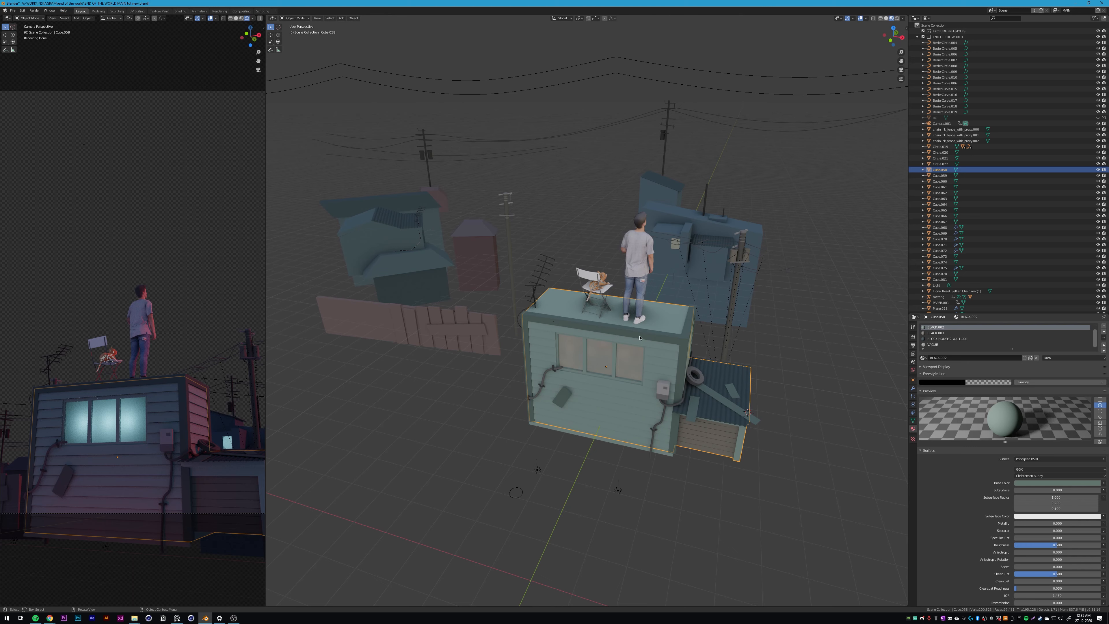
pyautogui.press('F12')
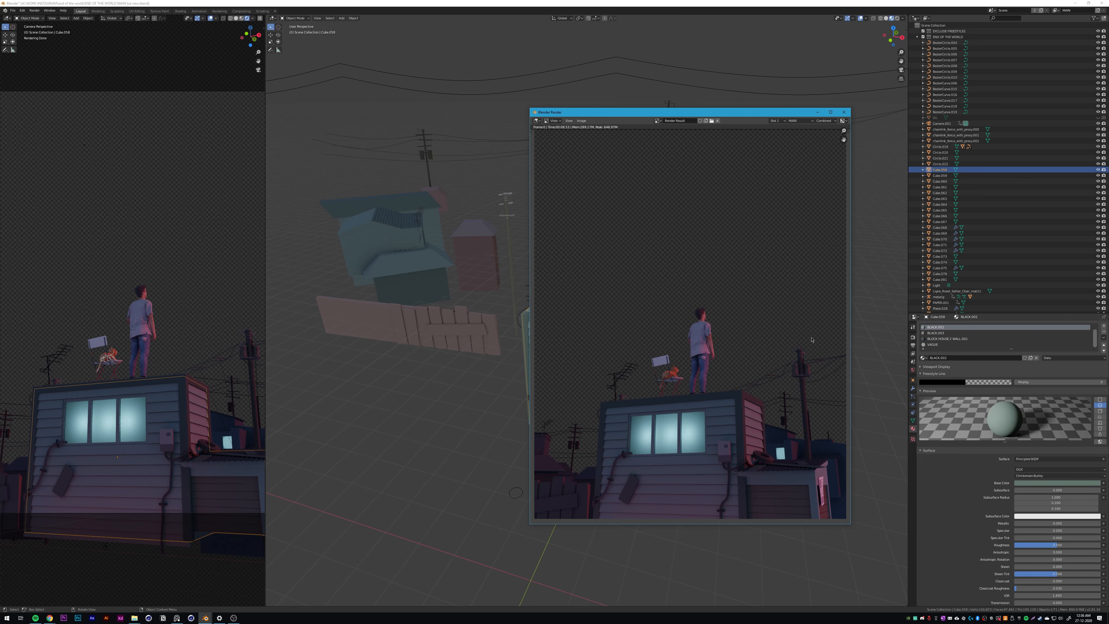
pyautogui.scroll(-2, 739, 351)
pyautogui.moveTo(698, 407); pyautogui.dragTo(712, 390, button='middle')
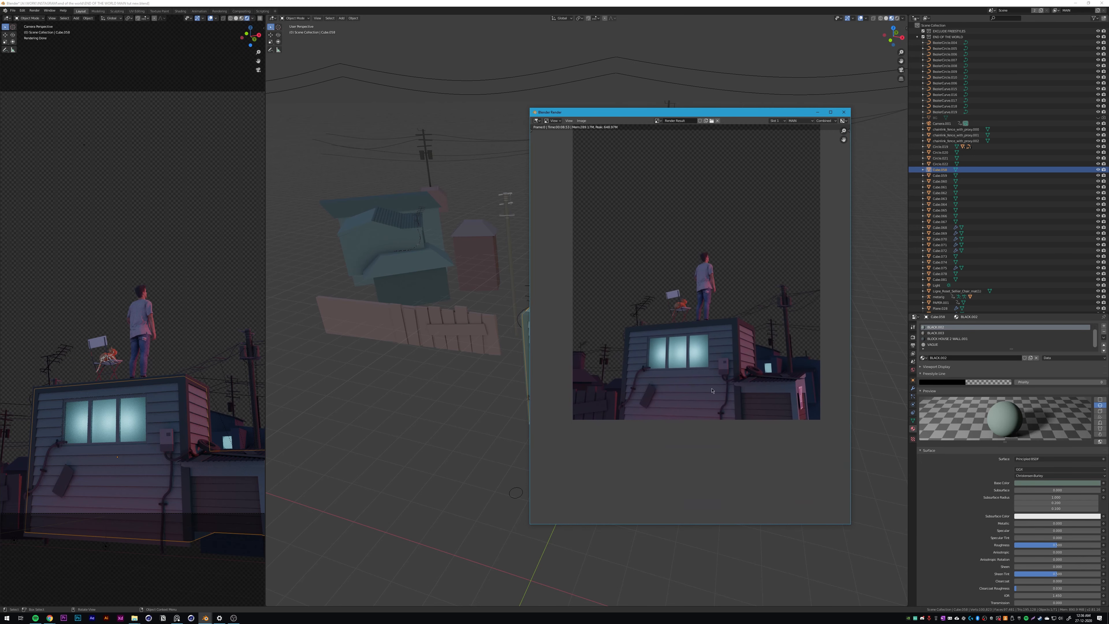
pyautogui.scroll(3, 691, 325)
pyautogui.moveTo(722, 272); pyautogui.dragTo(687, 323, button='middle')
pyautogui.scroll(-3, 688, 323)
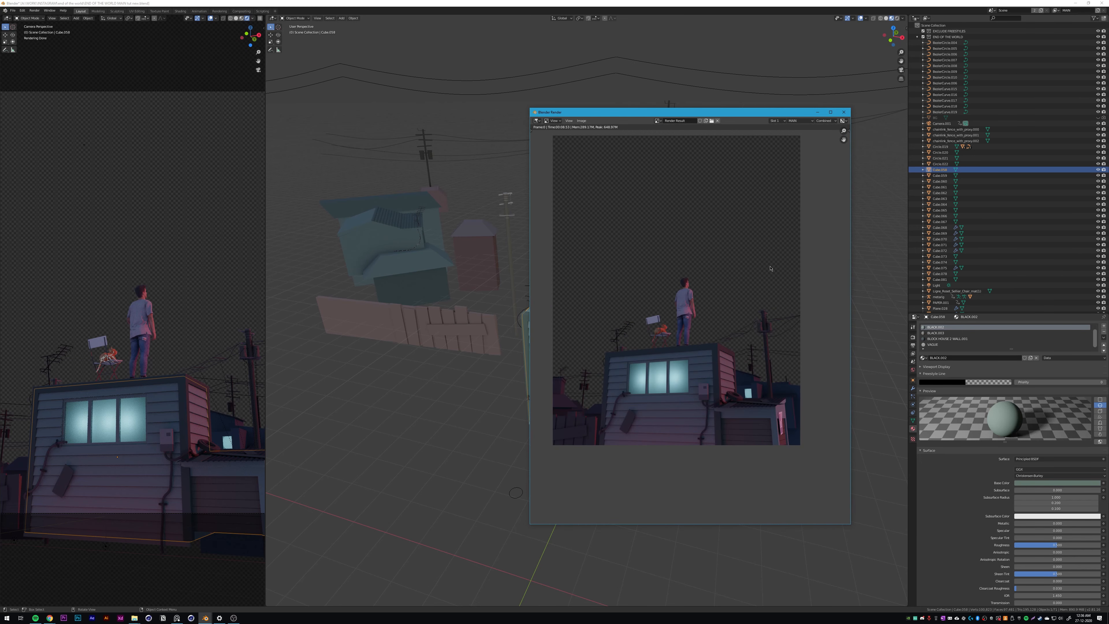
# Step: Add a Freestyle line set to the MAIN view layer and test render the frame with outlines
pyautogui.click(844, 113)
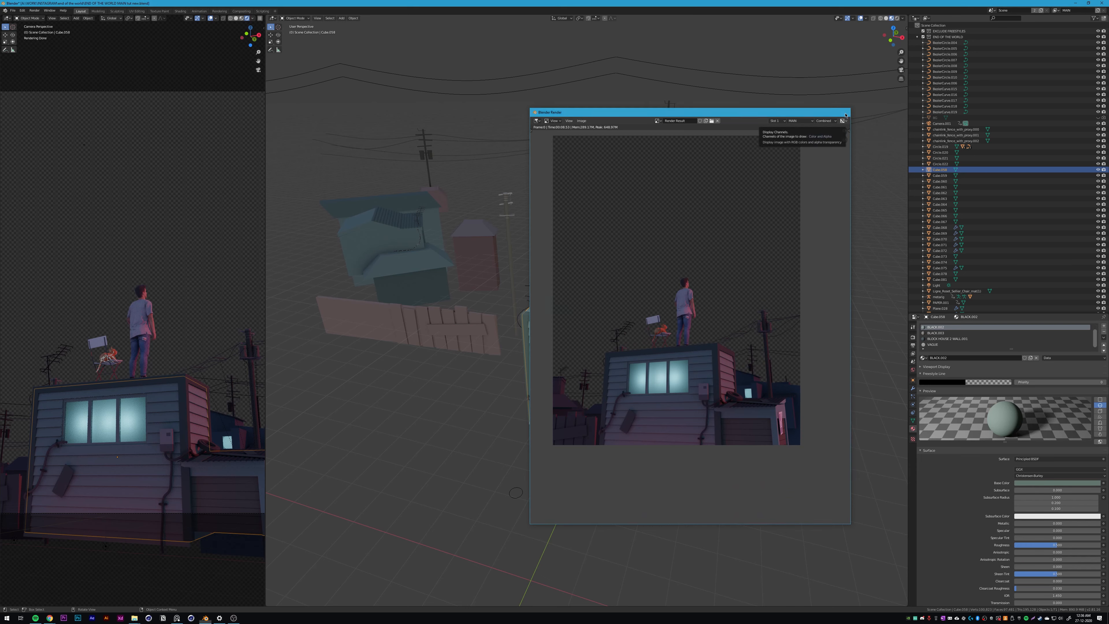
pyautogui.click(912, 337)
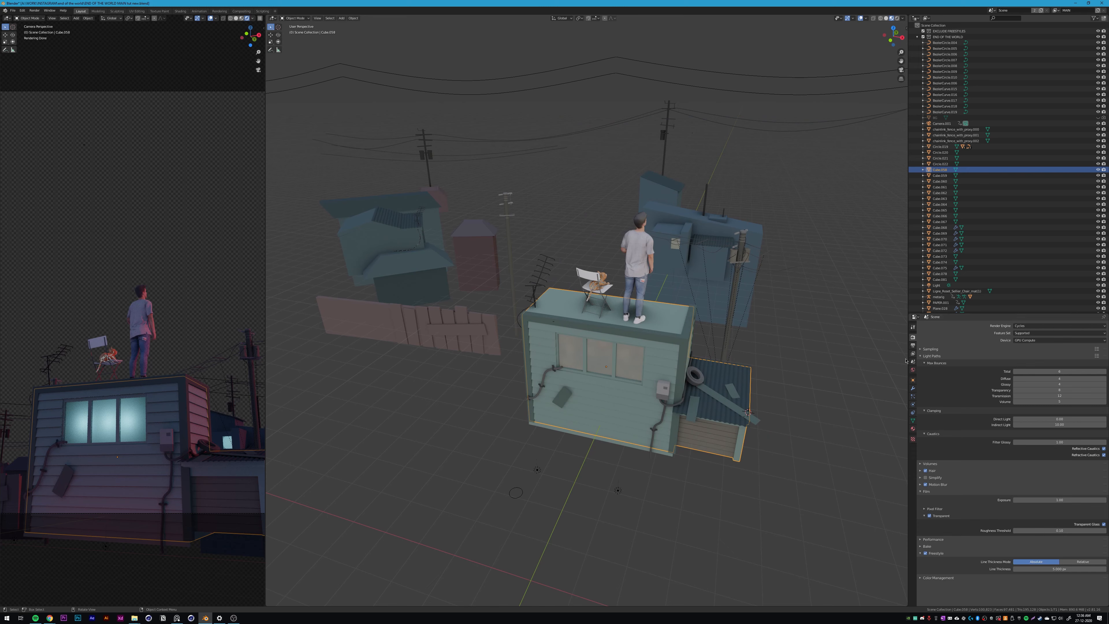
pyautogui.click(913, 353)
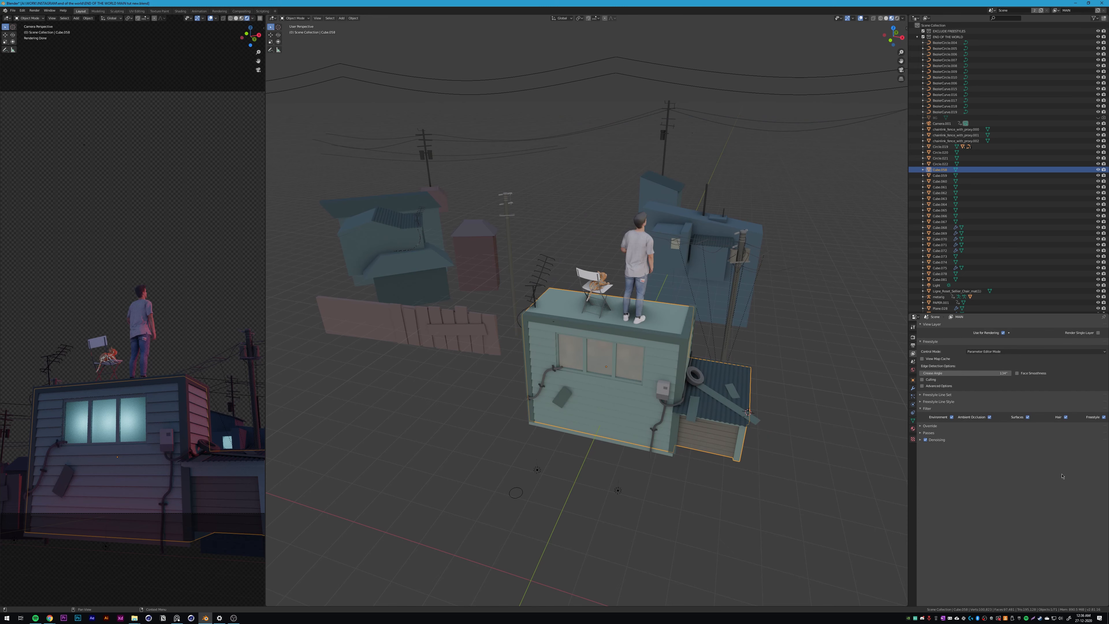
pyautogui.click(933, 395)
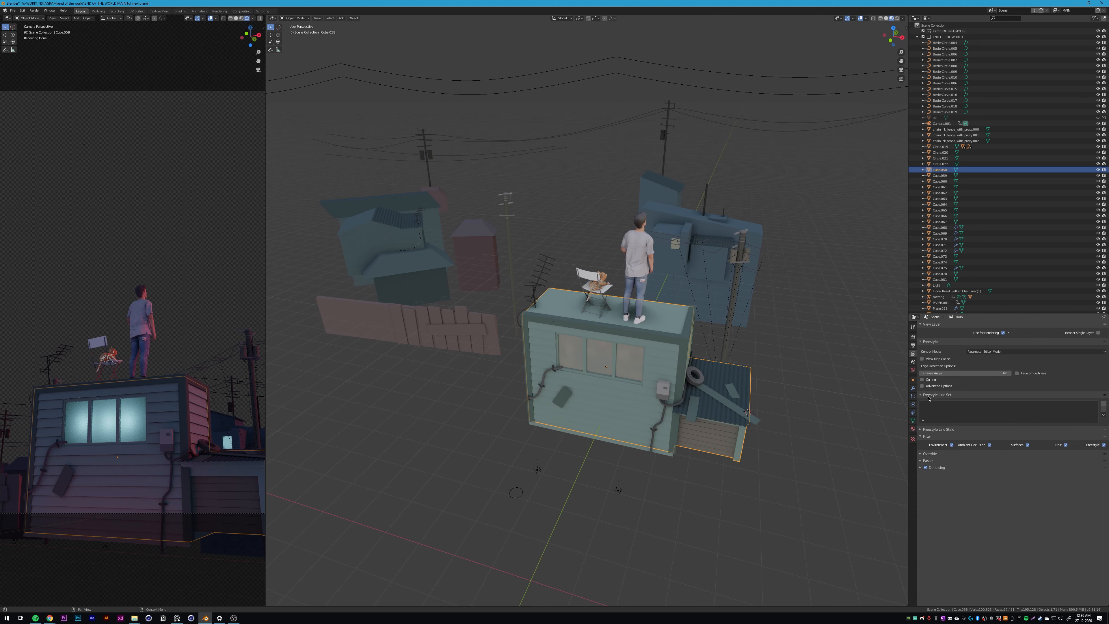
pyautogui.click(928, 396)
pyautogui.click(930, 396)
pyautogui.click(1103, 404)
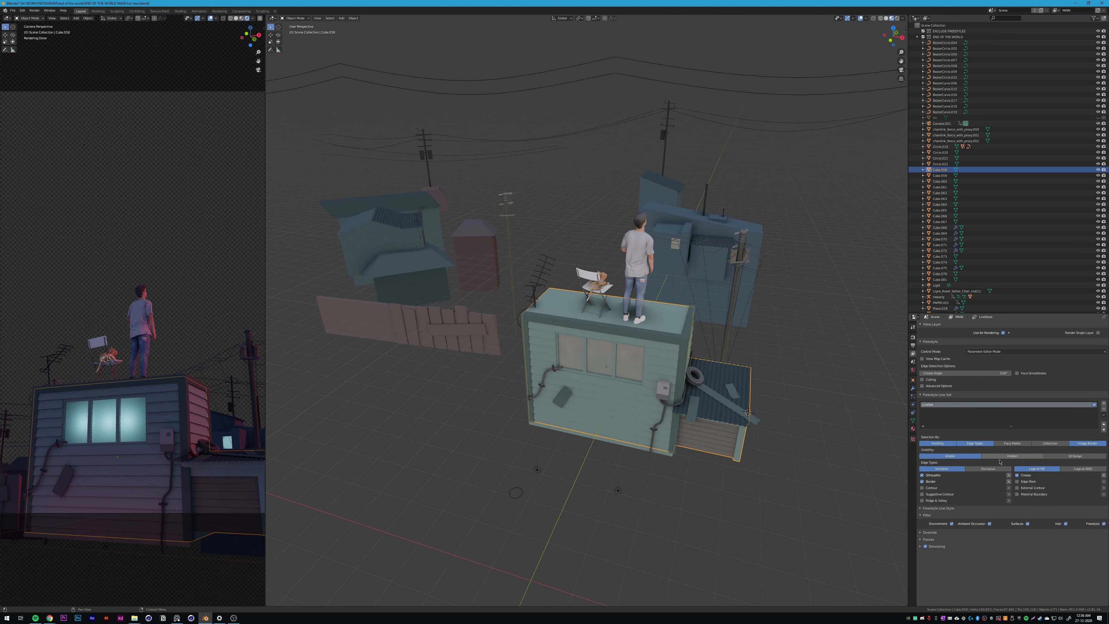
pyautogui.press('F12')
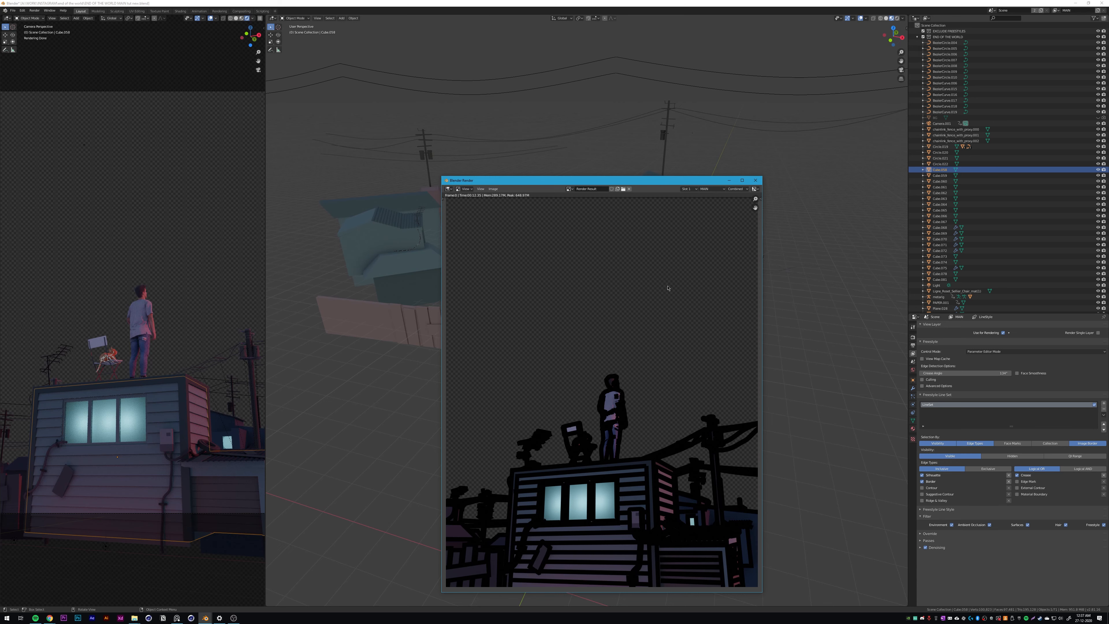
pyautogui.click(755, 180)
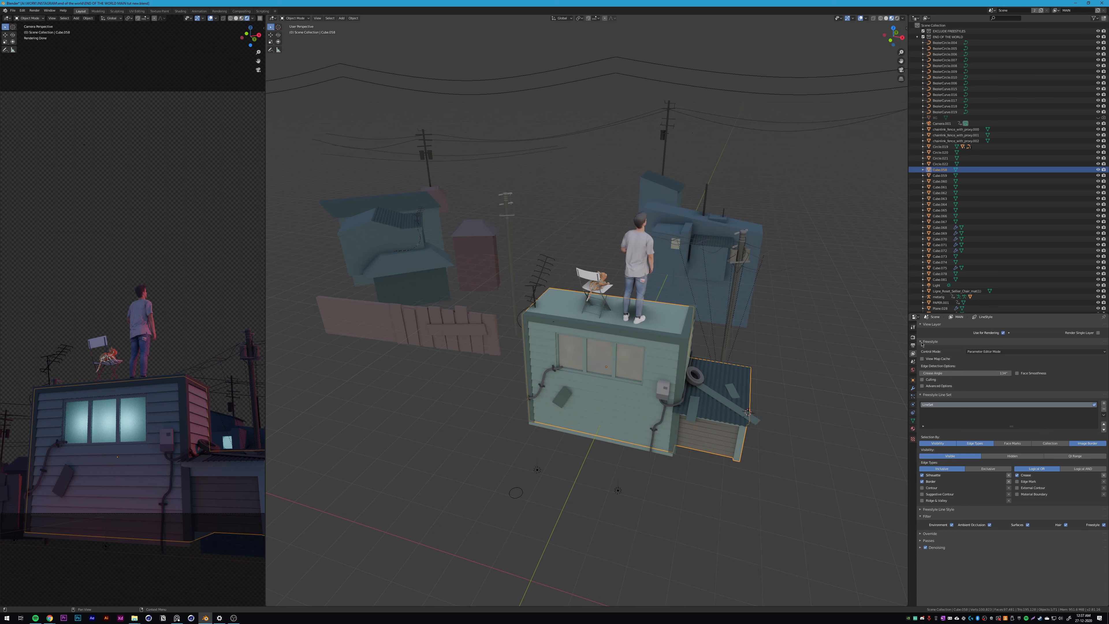
# Step: Lower the absolute Freestyle line thickness in the render settings and render the frame again
pyautogui.click(913, 337)
pyautogui.click(1035, 569)
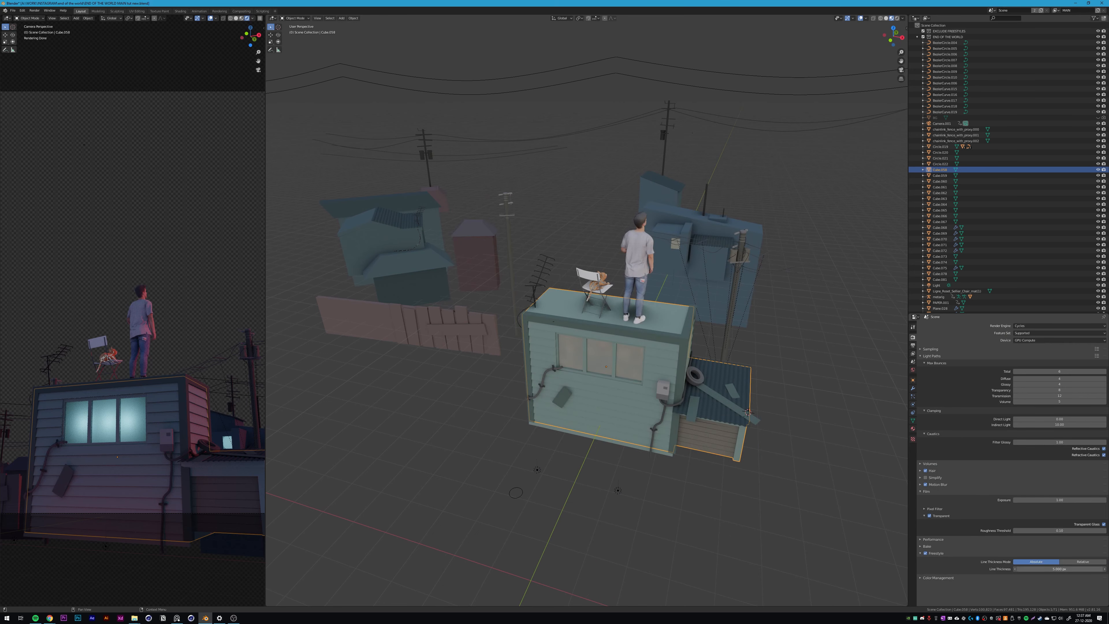
pyautogui.press('Return')
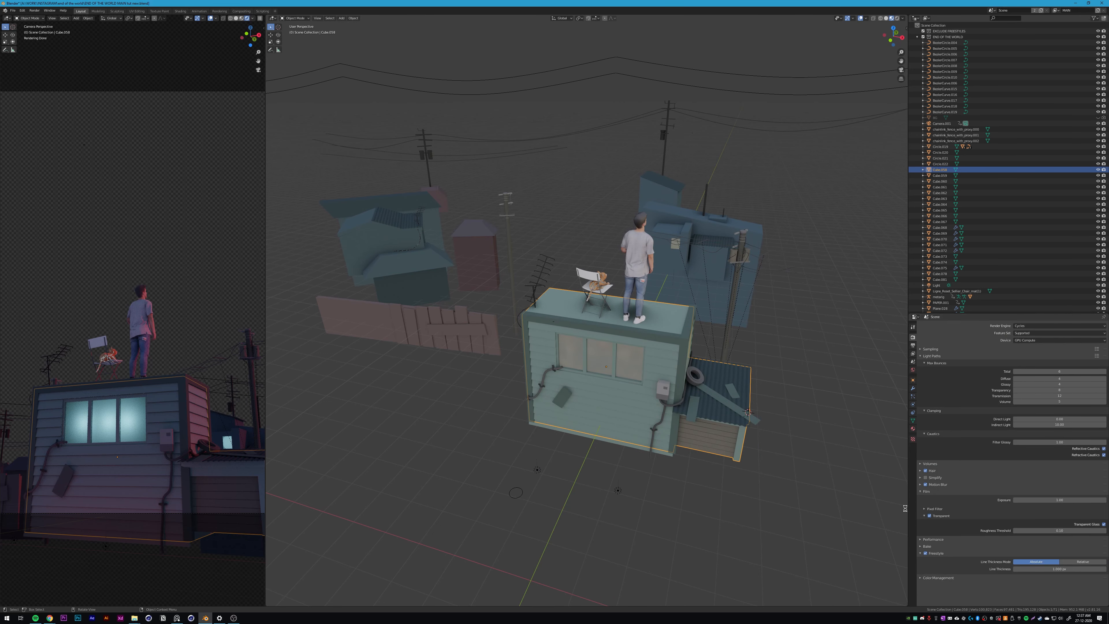
pyautogui.press('F12')
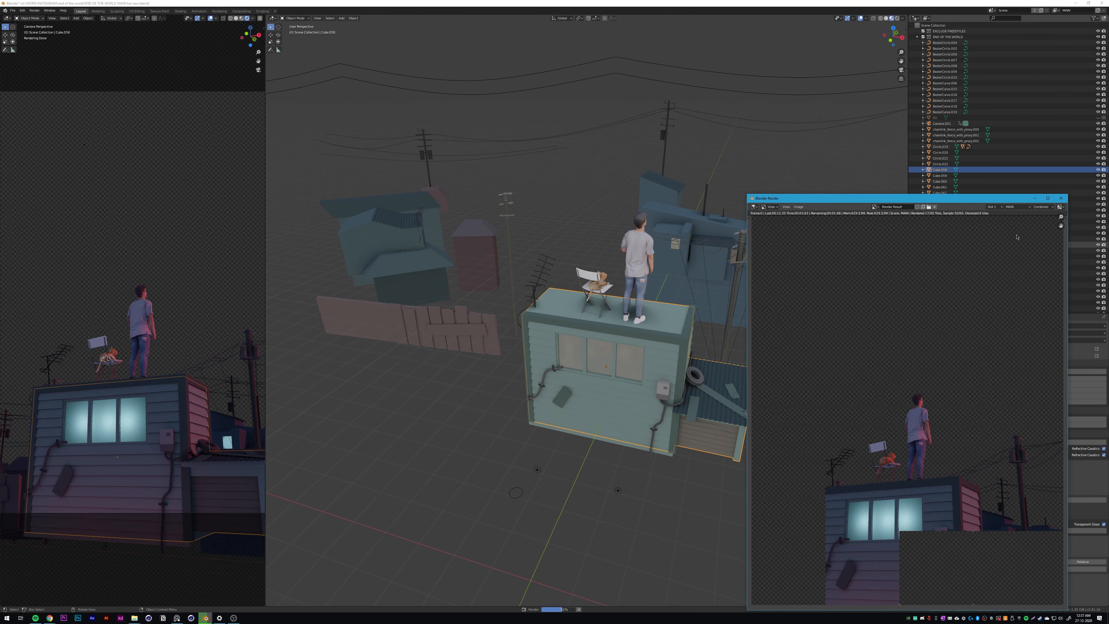
pyautogui.moveTo(972, 196); pyautogui.dragTo(800, 106)
pyautogui.scroll(-2, 773, 275)
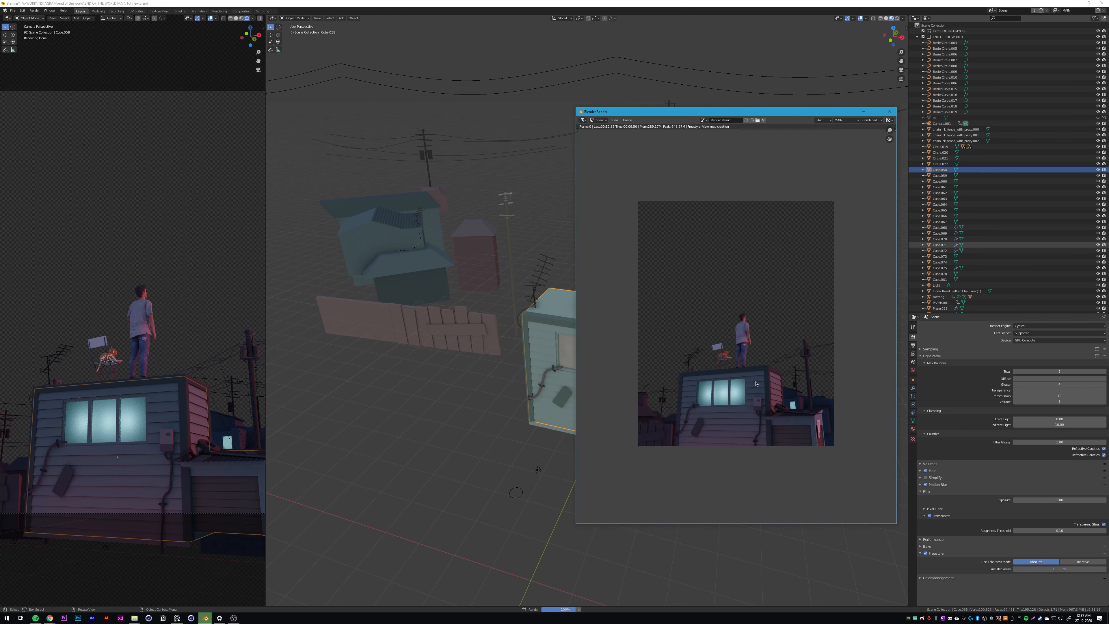
# Step: Examine the Freestyle outlines on the figure, house, windows, fence and utility poles in the rendered frame
pyautogui.scroll(5, 782, 363)
pyautogui.moveTo(783, 363); pyautogui.dragTo(771, 327, button='middle')
pyautogui.scroll(-2, 766, 327)
pyautogui.moveTo(647, 361); pyautogui.dragTo(745, 311, button='middle')
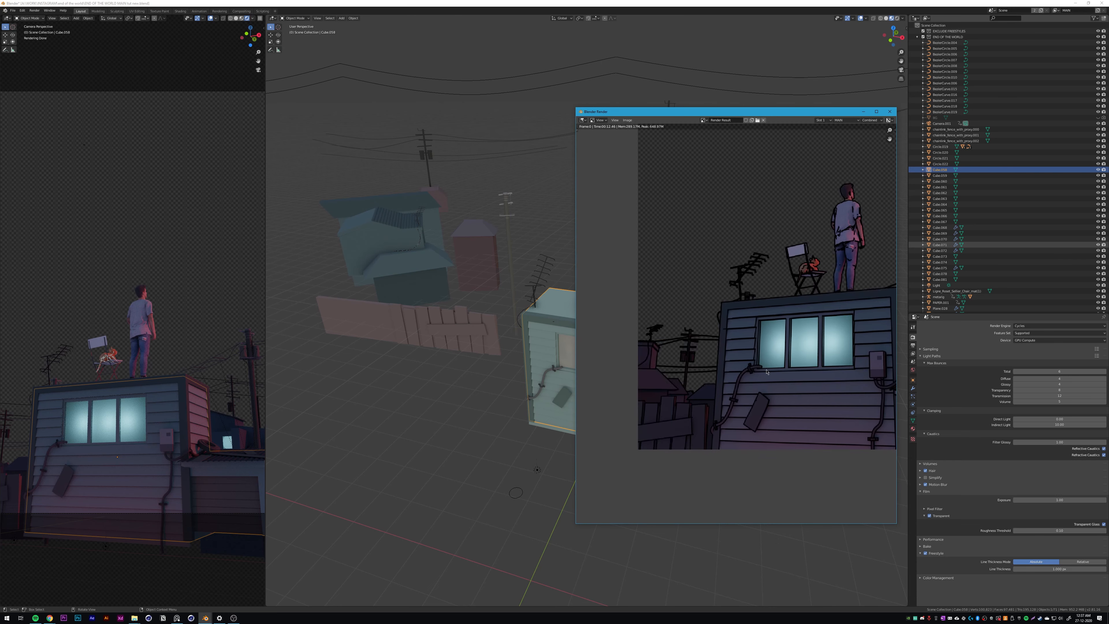
pyautogui.scroll(2, 745, 311)
pyautogui.moveTo(782, 401)
pyautogui.mouseDown(button='middle')
pyautogui.moveTo(822, 356)
pyautogui.moveTo(674, 346)
pyautogui.mouseUp(button='middle')
pyautogui.scroll(-1, 822, 357)
pyautogui.moveTo(820, 363); pyautogui.dragTo(672, 377, button='middle')
pyautogui.moveTo(795, 386); pyautogui.dragTo(722, 382, button='middle')
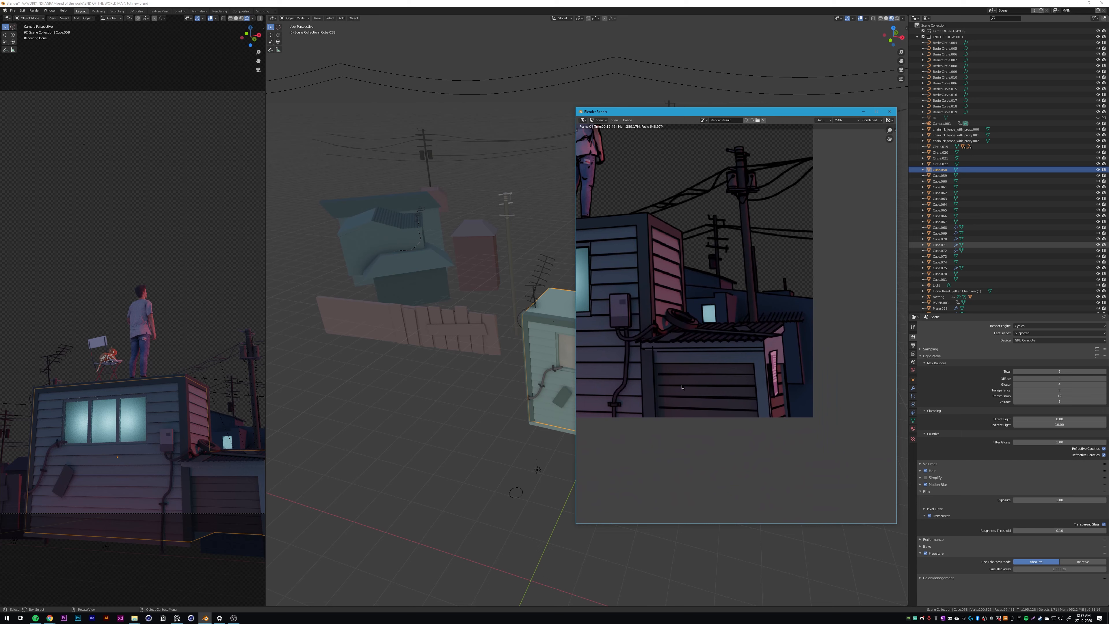
pyautogui.moveTo(620, 379); pyautogui.dragTo(767, 369, button='middle')
pyautogui.scroll(-3, 737, 362)
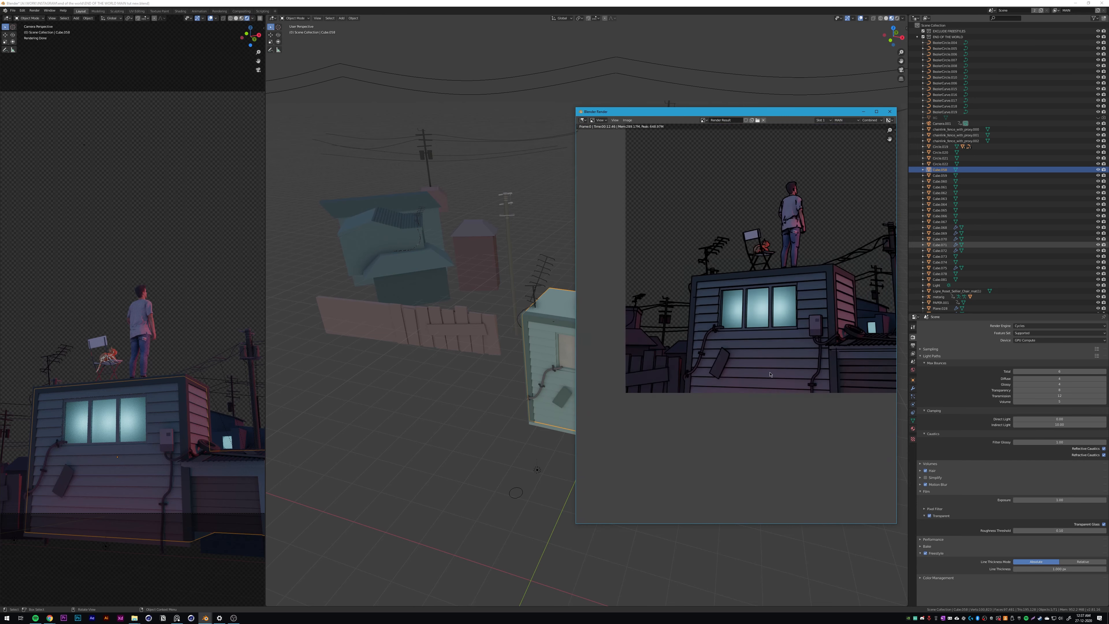
pyautogui.scroll(1, 814, 365)
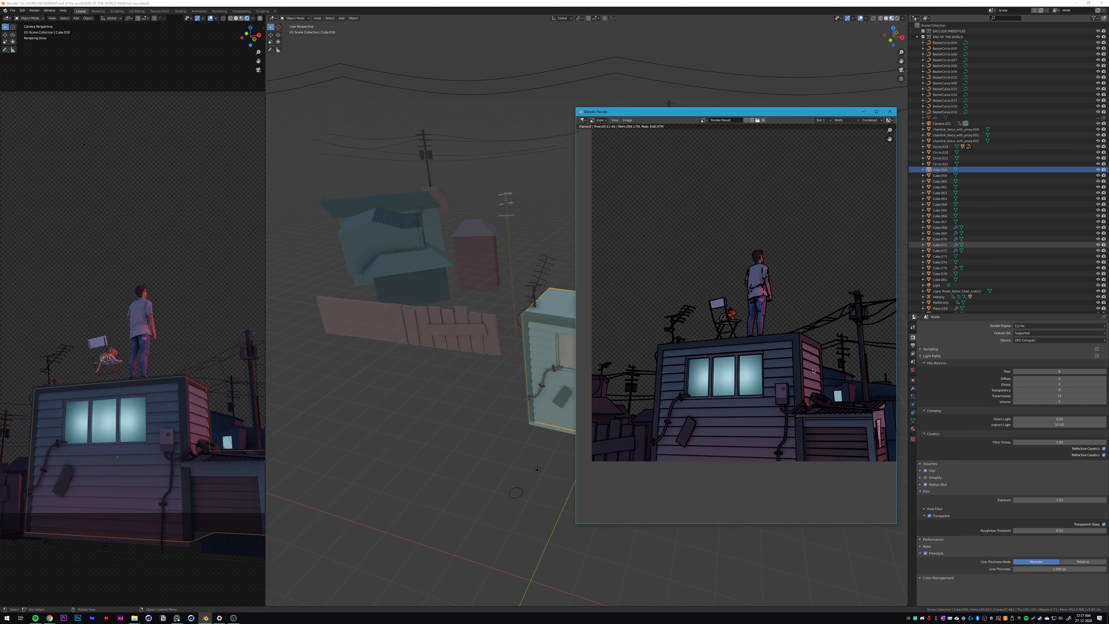
pyautogui.click(890, 113)
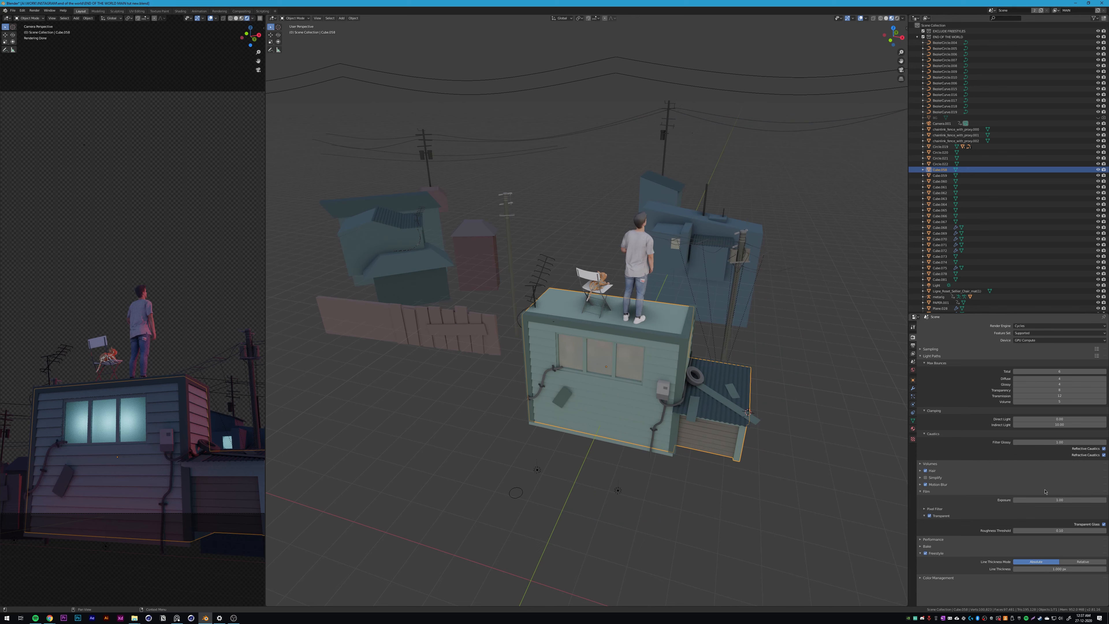
# Step: Remove the line set from the MAIN view layer and disable Freestyle for that layer
pyautogui.click(912, 354)
pyautogui.click(1103, 524)
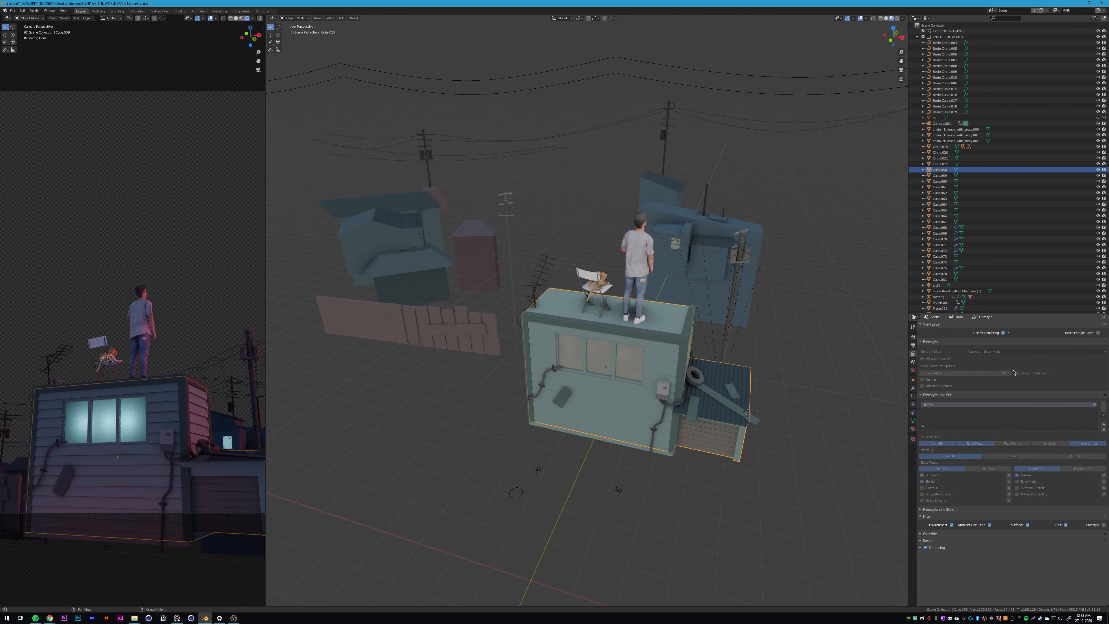
pyautogui.click(1104, 525)
pyautogui.click(1102, 408)
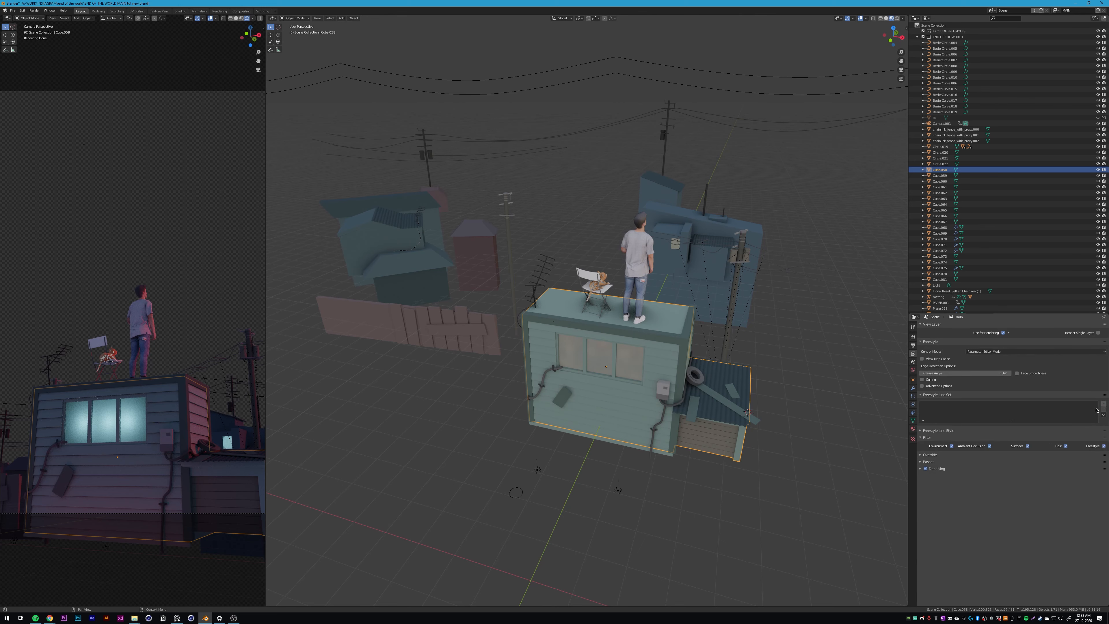
pyautogui.click(1098, 445)
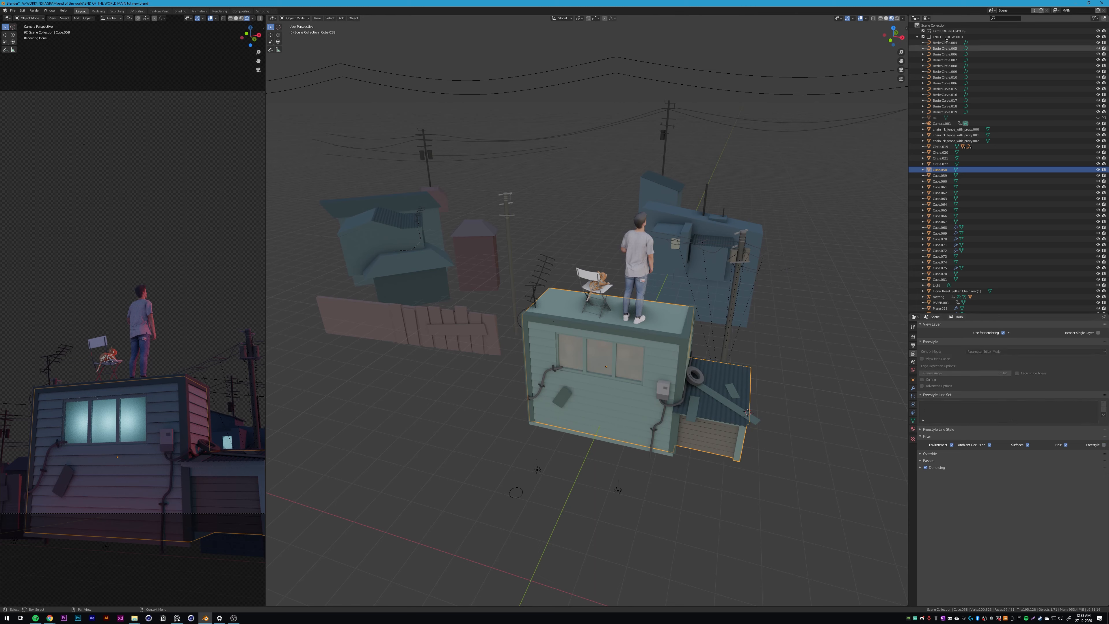
# Step: Create a new view layer named FREESTYLES and add a Freestyle line set to it
pyautogui.click(1097, 10)
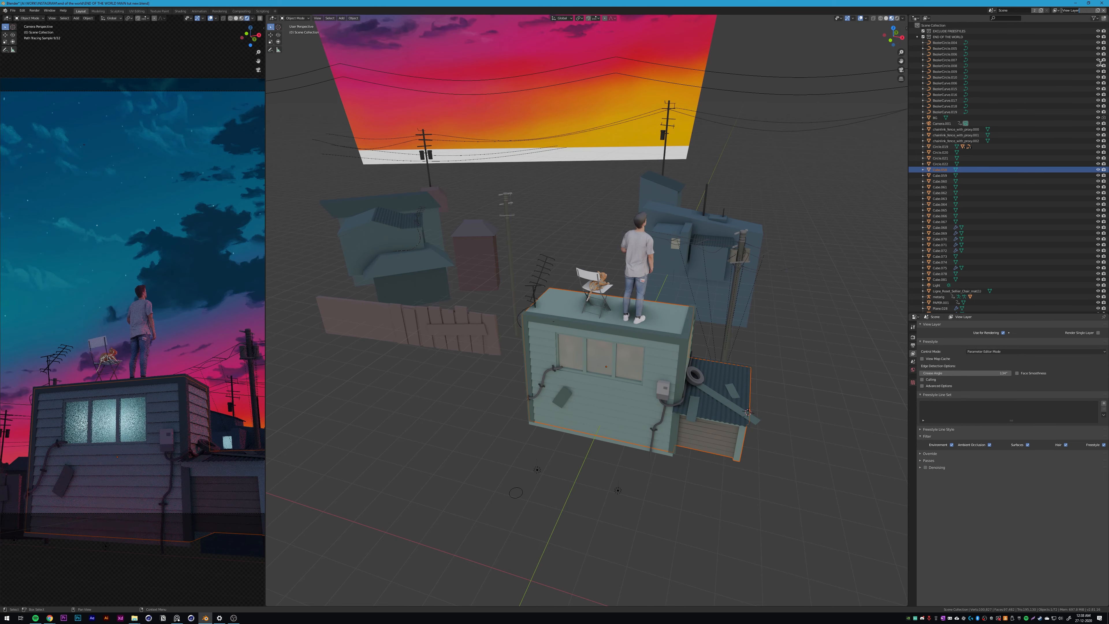
pyautogui.write('FRE')
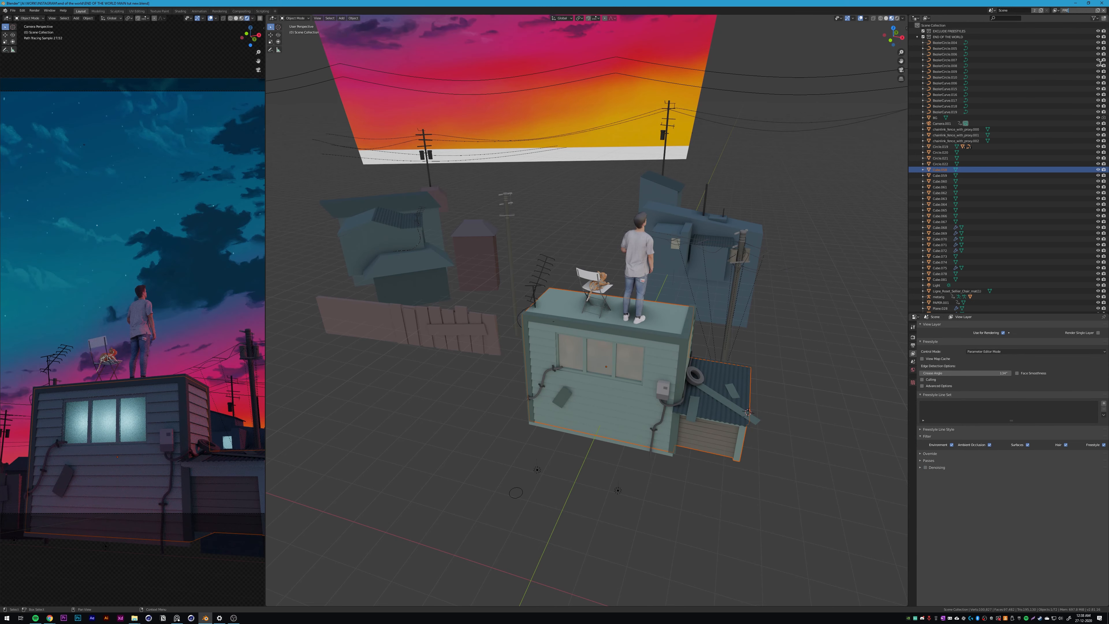
pyautogui.write('ESTYLES')
pyautogui.press('Return')
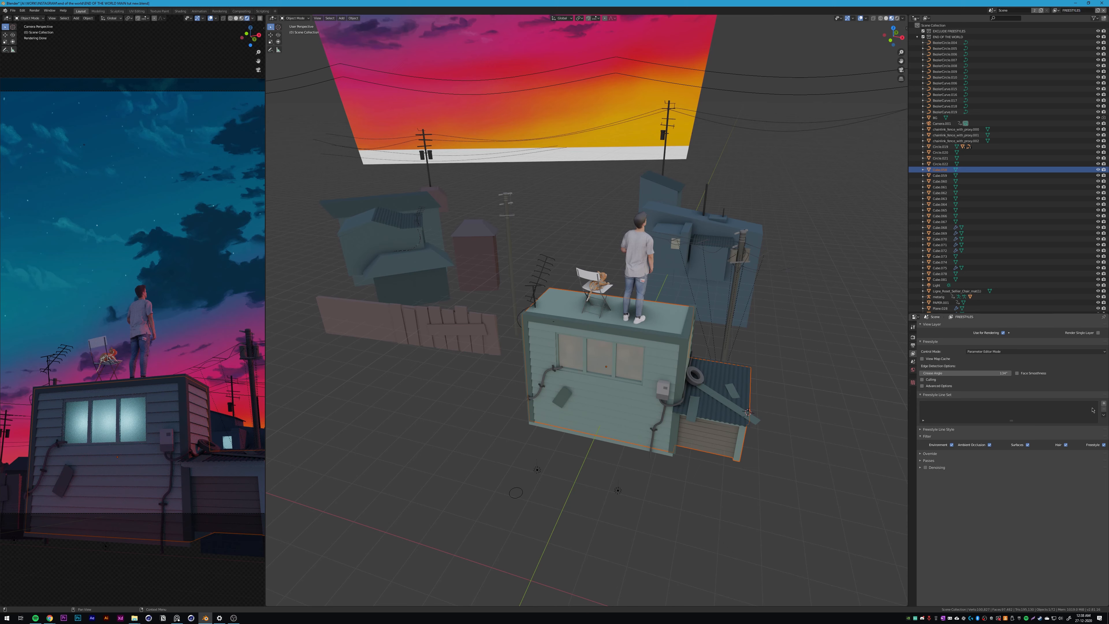
pyautogui.click(1104, 404)
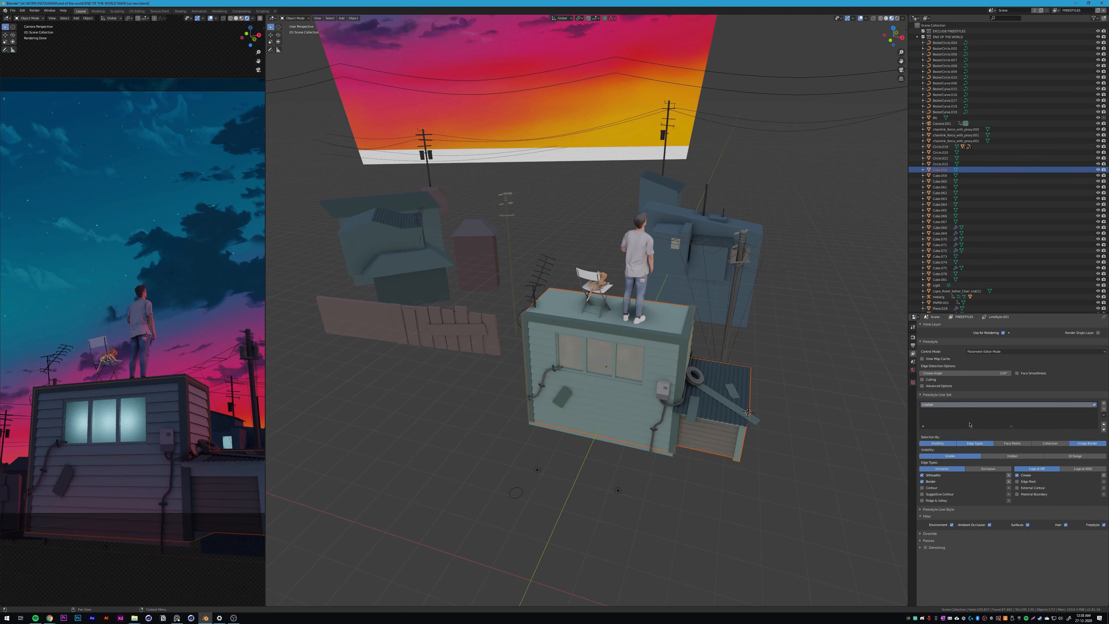
# Step: Switch the render engine from Cycles to Eevee and test render the frame with the FREESTYLES layer active
pyautogui.click(912, 337)
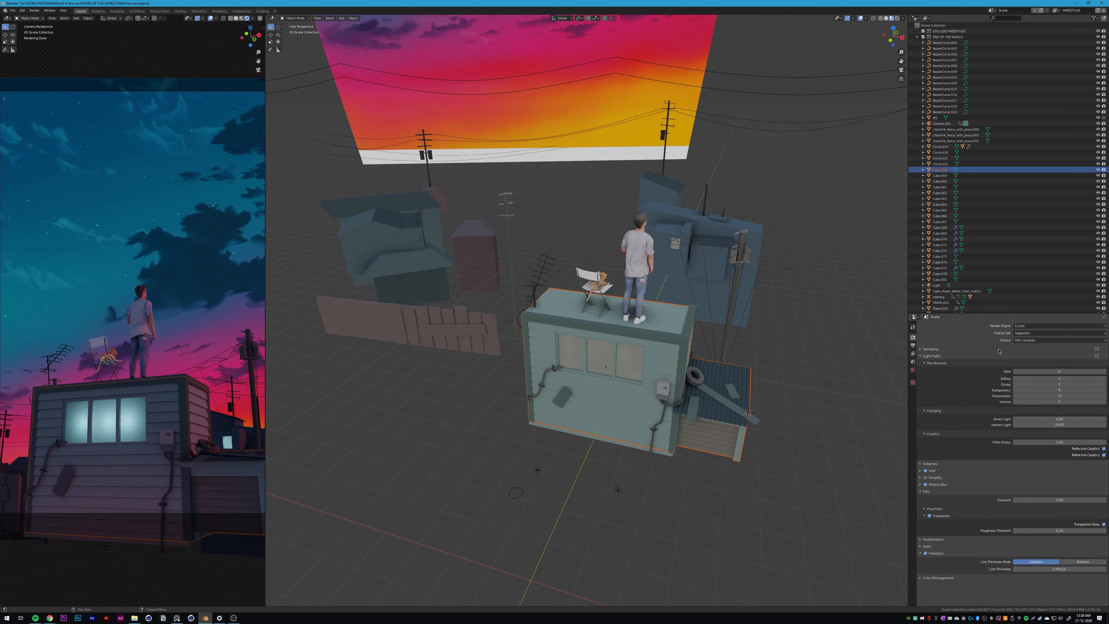
pyautogui.click(1030, 326)
pyautogui.click(1030, 333)
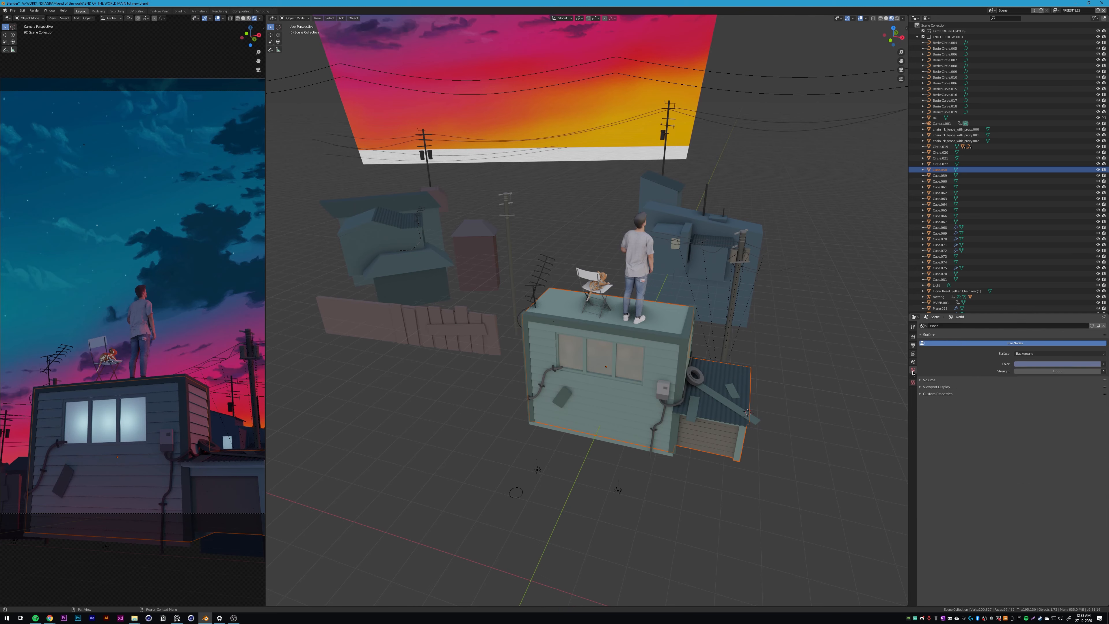
pyautogui.click(912, 361)
pyautogui.click(913, 354)
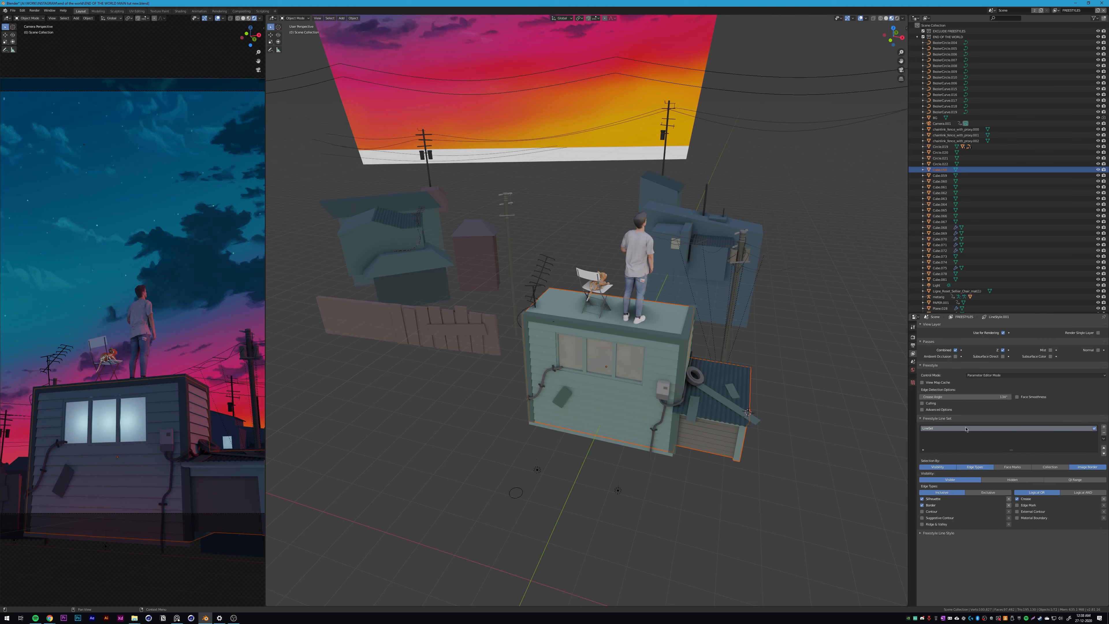
pyautogui.press('F12')
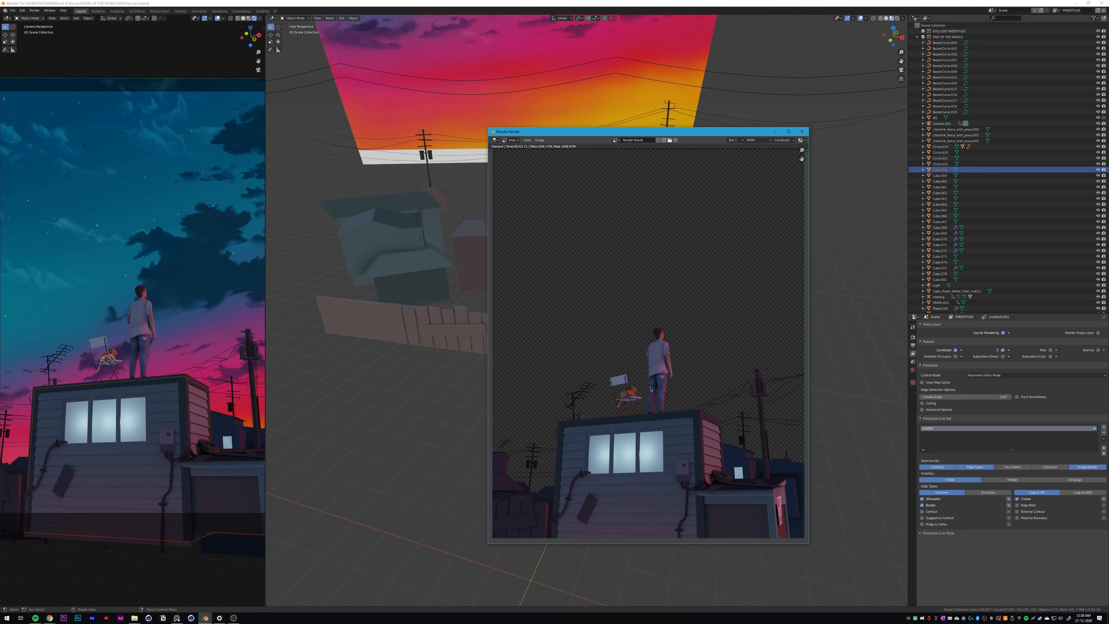
pyautogui.press('Escape')
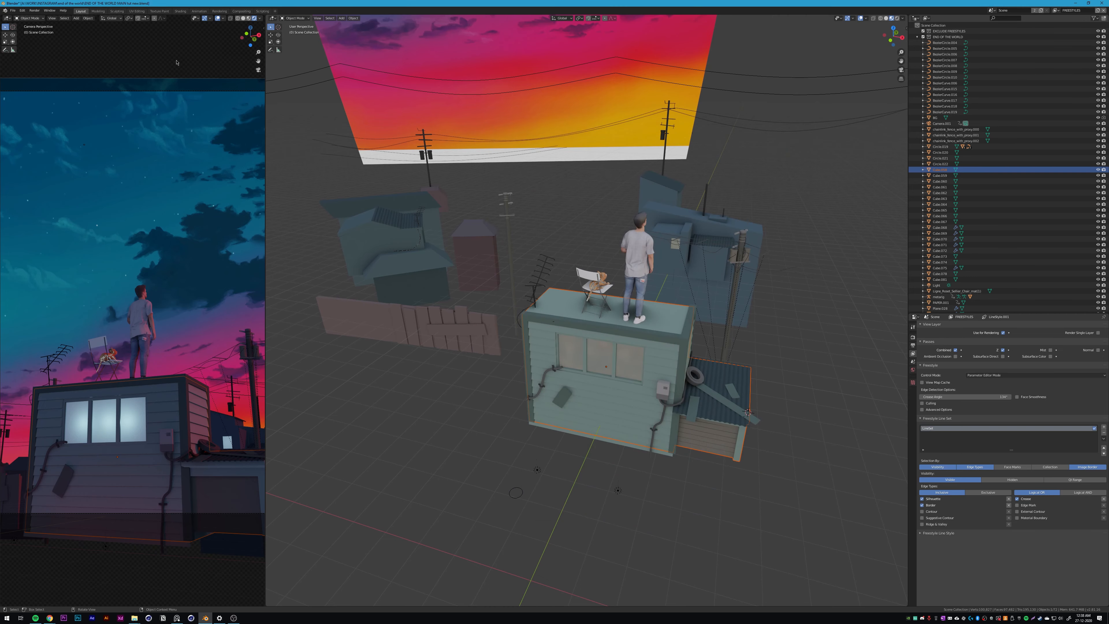
# Step: In the Compositing workspace, assign MAIN to the upper Render Layers node and FREESTYLES to the lower one, spacing out the nodes
pyautogui.click(241, 11)
pyautogui.moveTo(498, 186); pyautogui.dragTo(485, 186, button='middle')
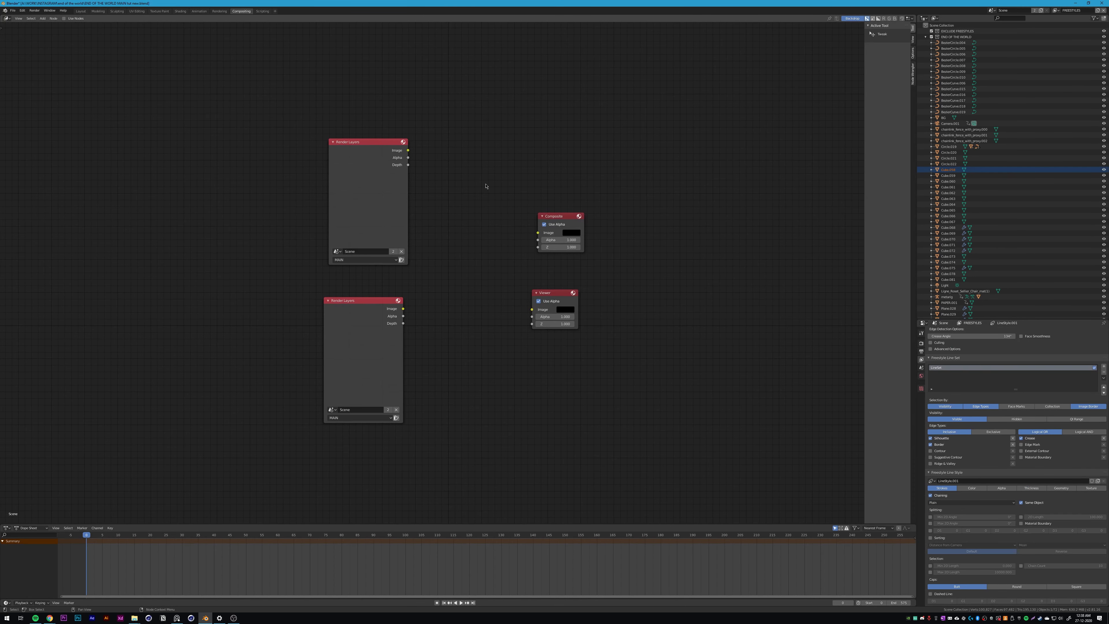
pyautogui.moveTo(546, 249); pyautogui.dragTo(570, 232)
pyautogui.click(358, 244)
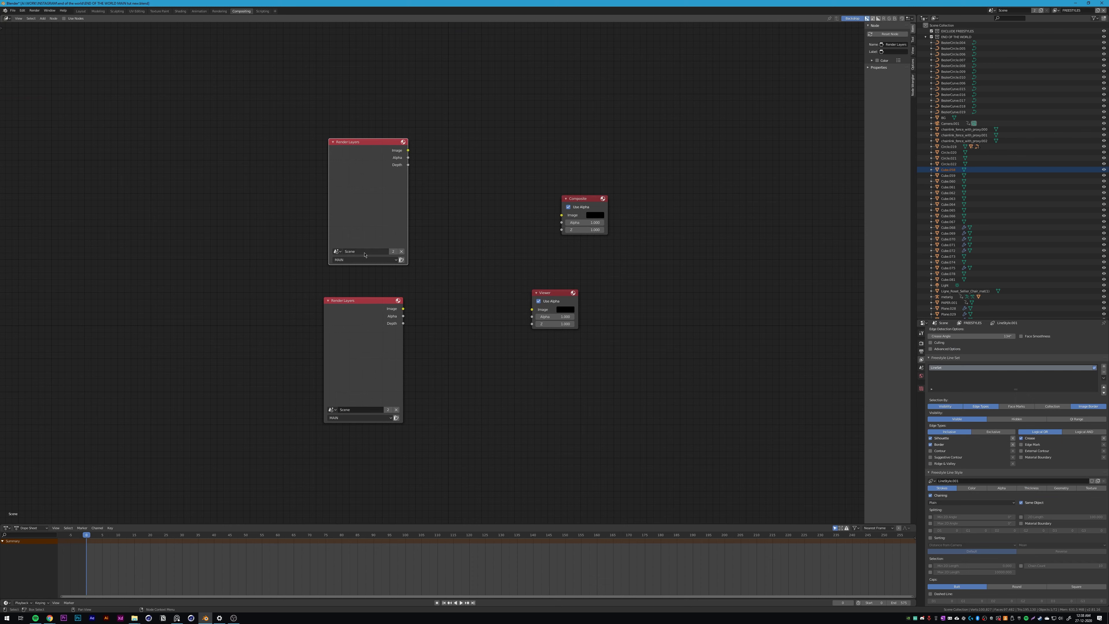
pyautogui.click(349, 259)
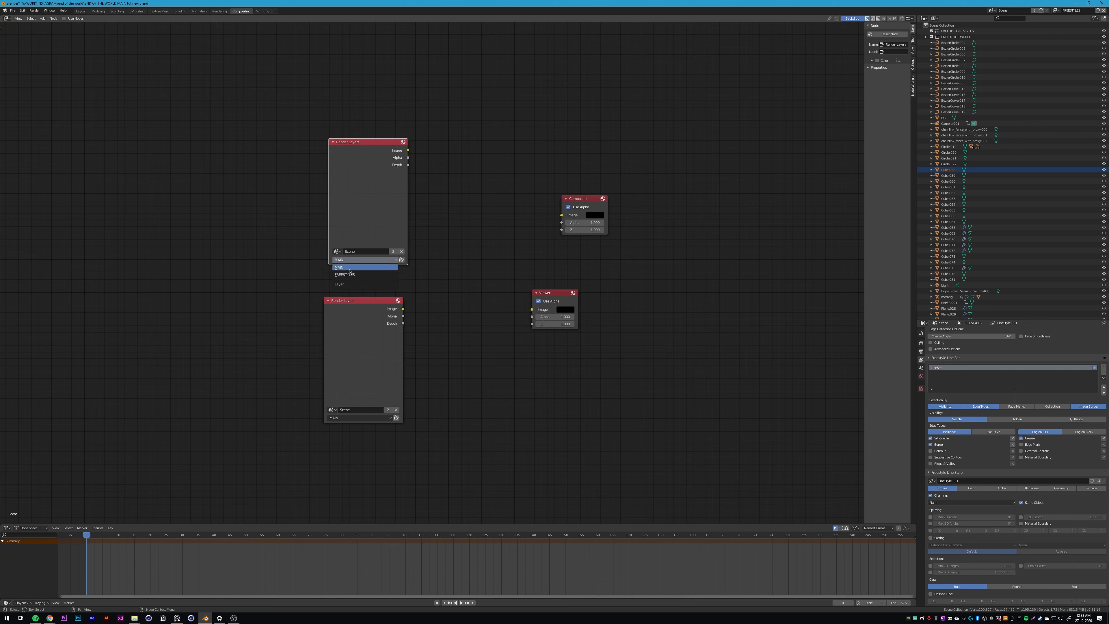
pyautogui.click(339, 267)
pyautogui.click(352, 417)
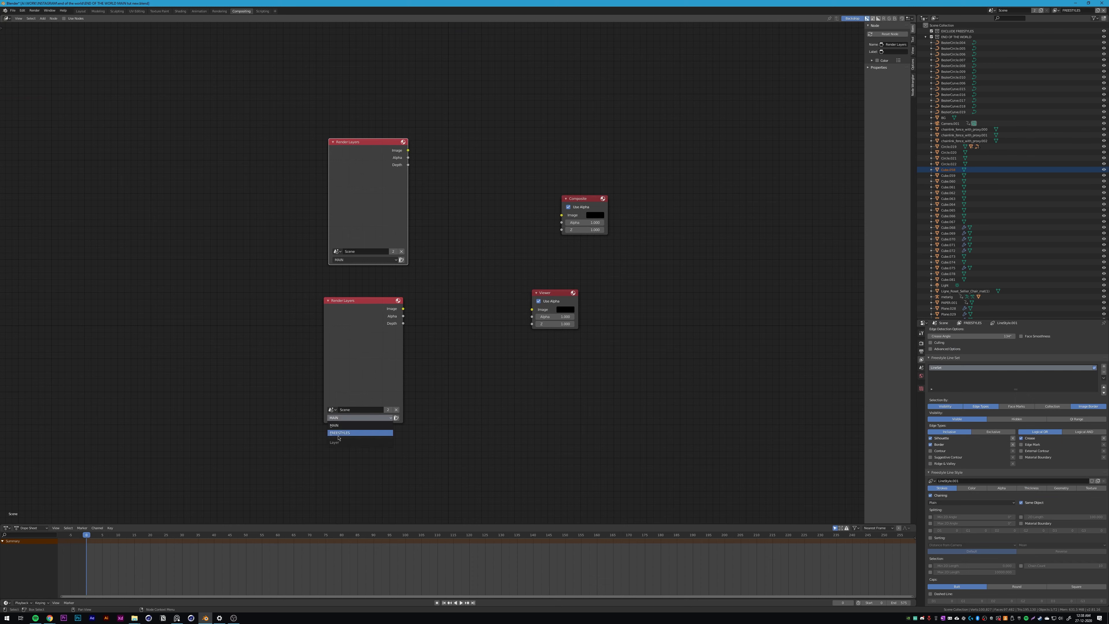
pyautogui.click(348, 432)
pyautogui.moveTo(390, 244); pyautogui.dragTo(352, 243)
# Step: Shift the MAIN Render Layers node away from the outputs and add an Alpha Over node in the gap
pyautogui.click(430, 245)
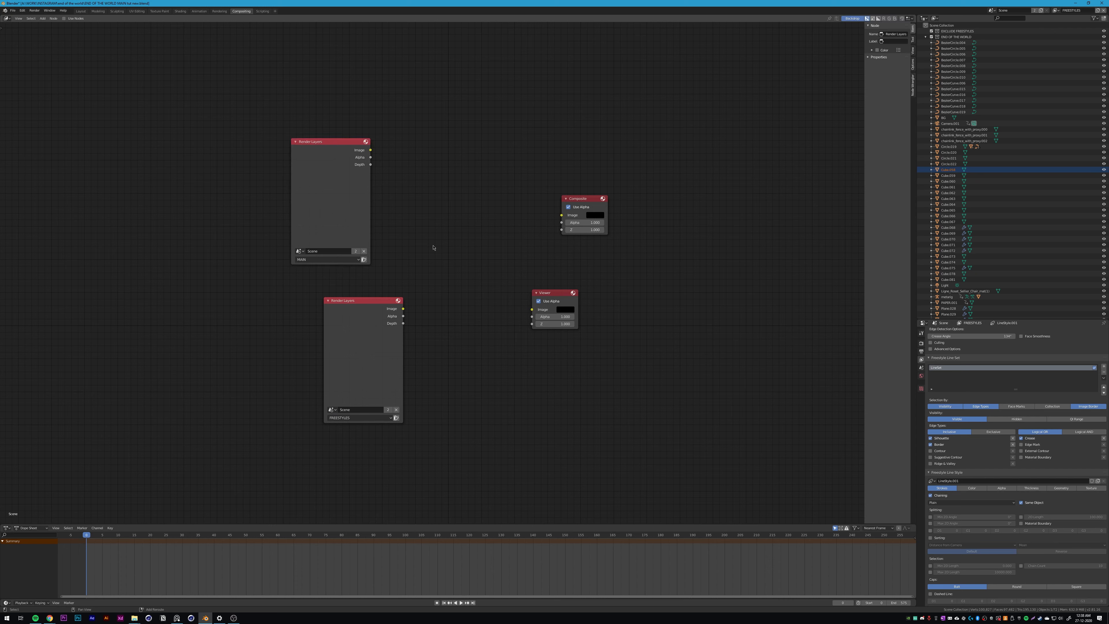
pyautogui.hotkey('shift', 'a')
pyautogui.click(433, 247)
pyautogui.hotkey('shift', 'a')
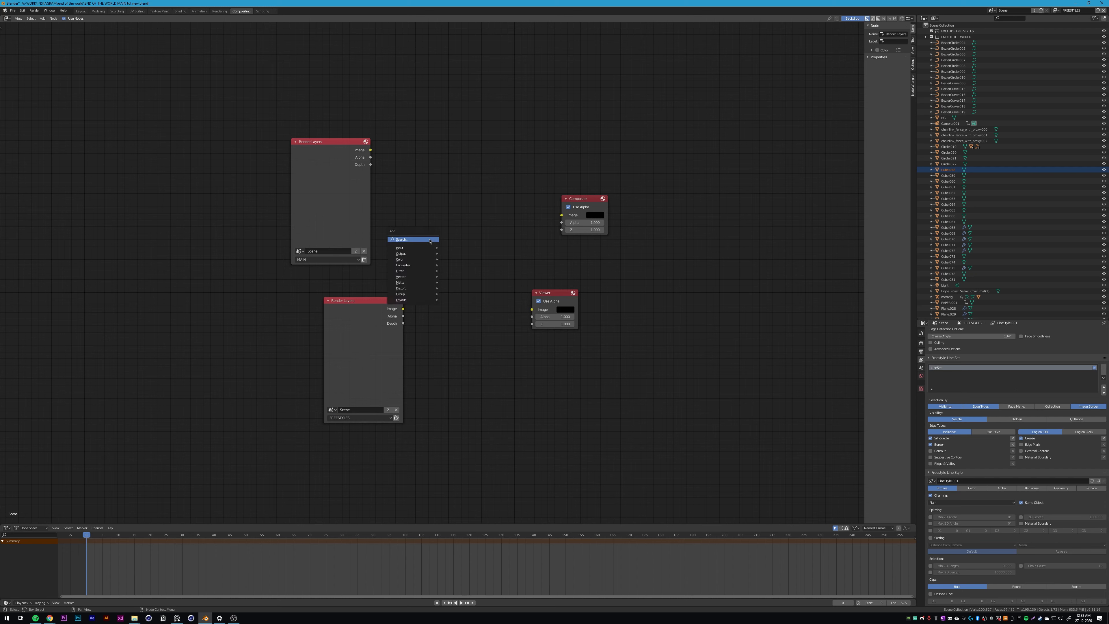
pyautogui.click(430, 240)
pyautogui.write('A')
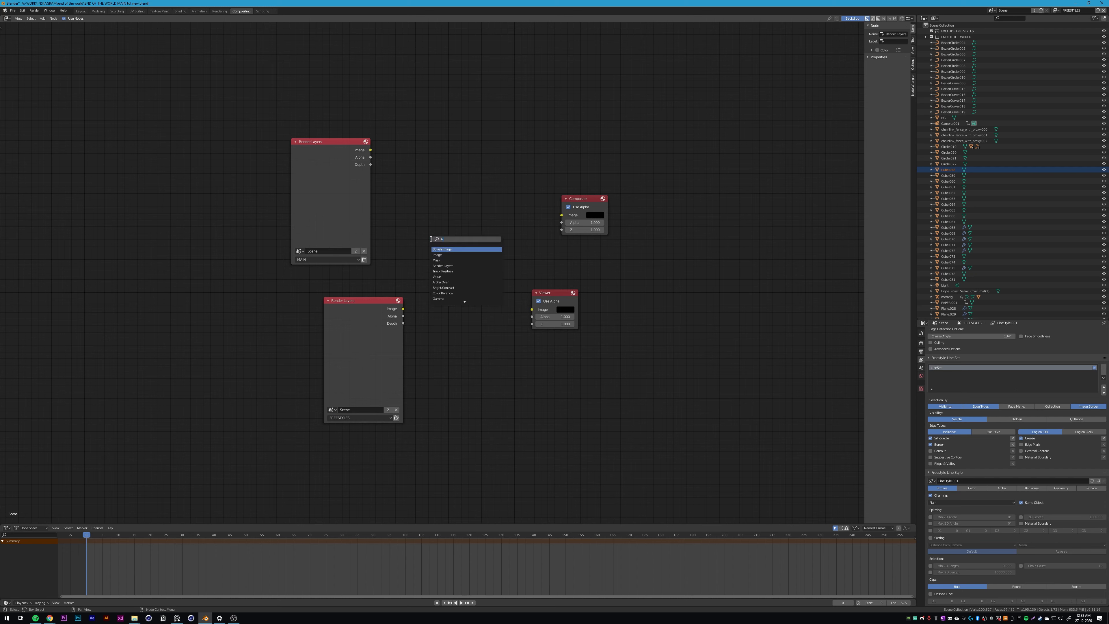
pyautogui.write('LP')
pyautogui.press('Return')
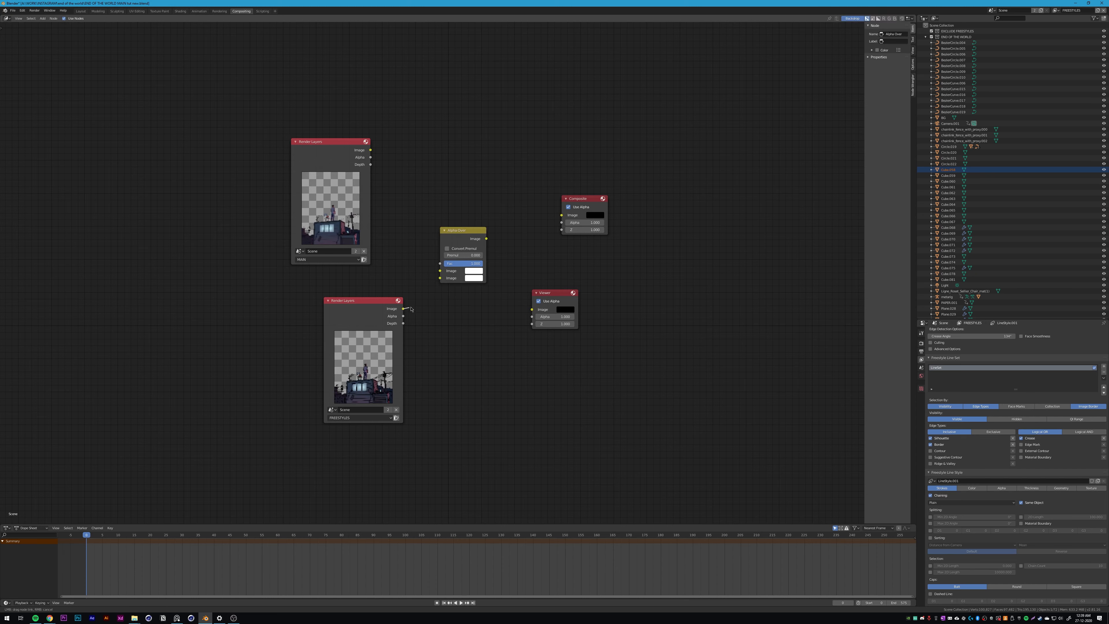
# Step: Connect the MAIN image to the Alpha Over node's first image input and the FREESTYLES image to its second
pyautogui.moveTo(403, 308); pyautogui.dragTo(440, 278)
pyautogui.moveTo(370, 150); pyautogui.dragTo(440, 270)
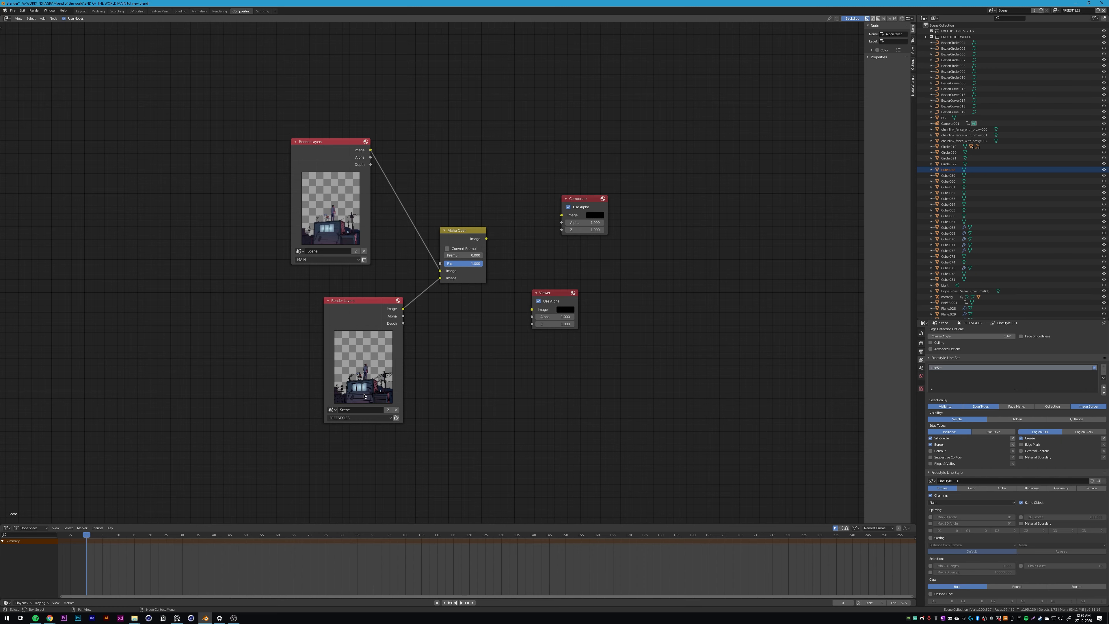
pyautogui.scroll(7, 364, 396)
pyautogui.moveTo(297, 506); pyautogui.dragTo(413, 351, button='middle')
pyautogui.scroll(2, 436, 341)
pyautogui.scroll(-4, 506, 303)
pyautogui.moveTo(510, 301); pyautogui.dragTo(418, 340, button='middle')
pyautogui.scroll(4, 946, 373)
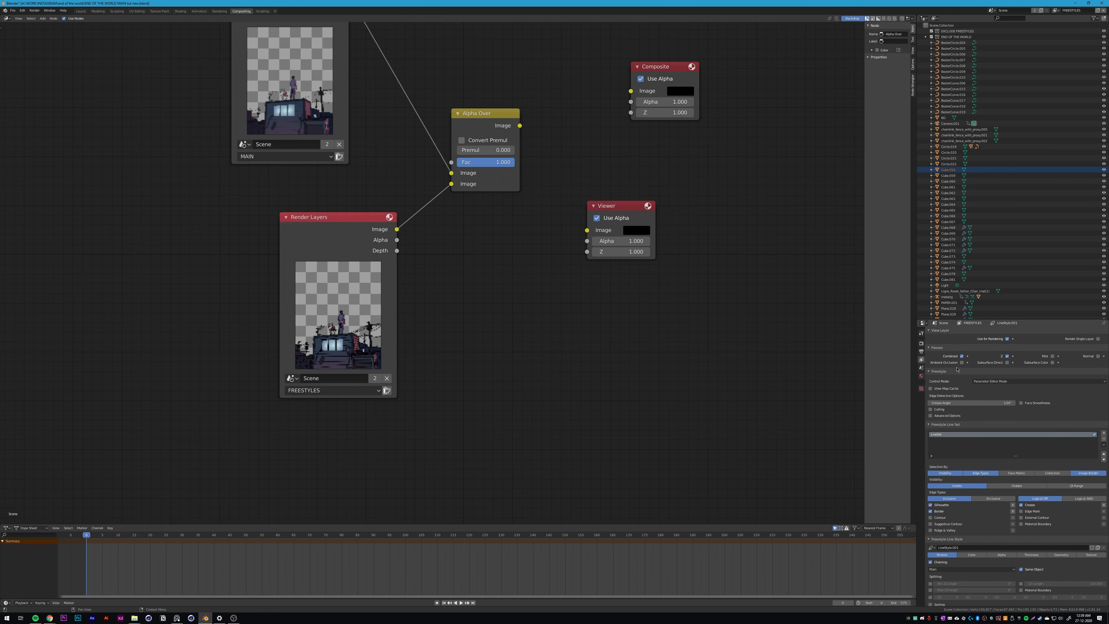
# Step: Show the render settings, switch to the Layout workspace and render the current frame as a test
pyautogui.click(921, 343)
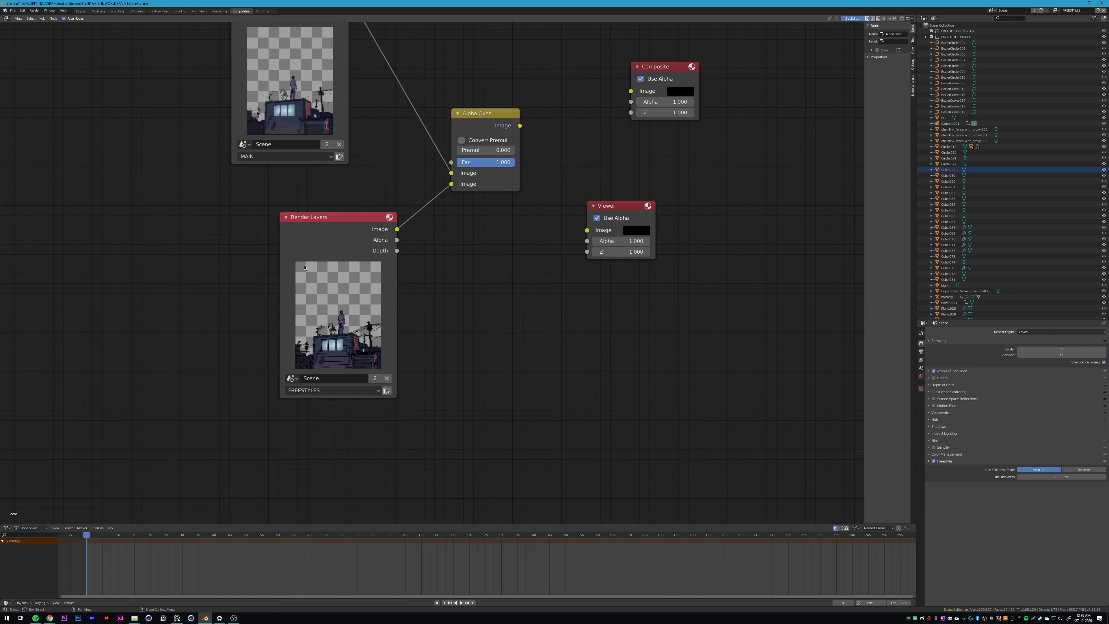
pyautogui.click(81, 11)
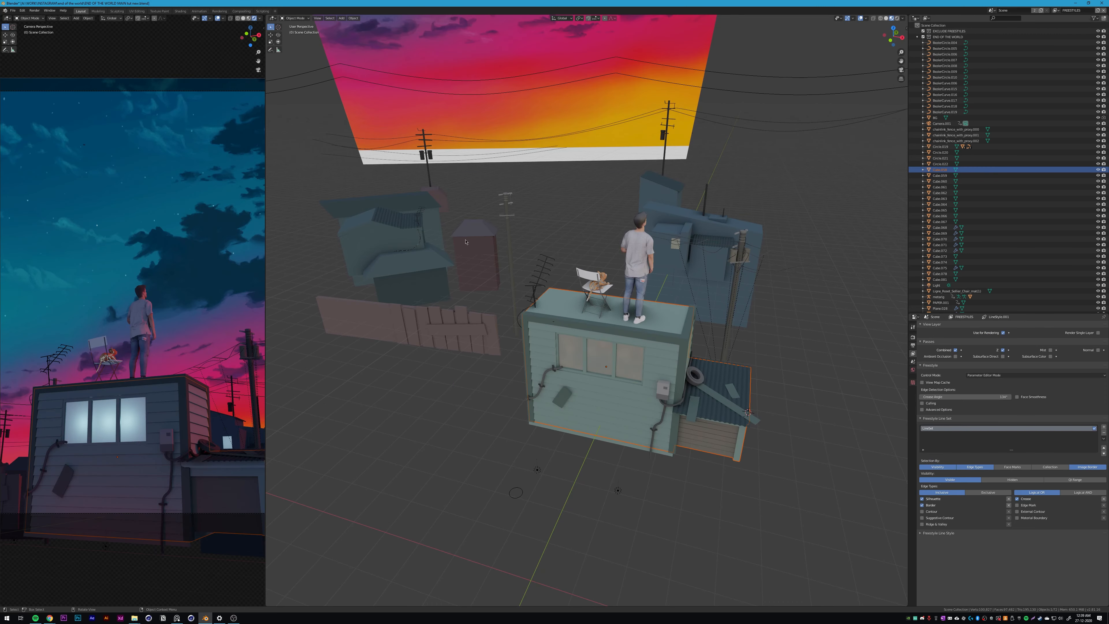
pyautogui.press('F12')
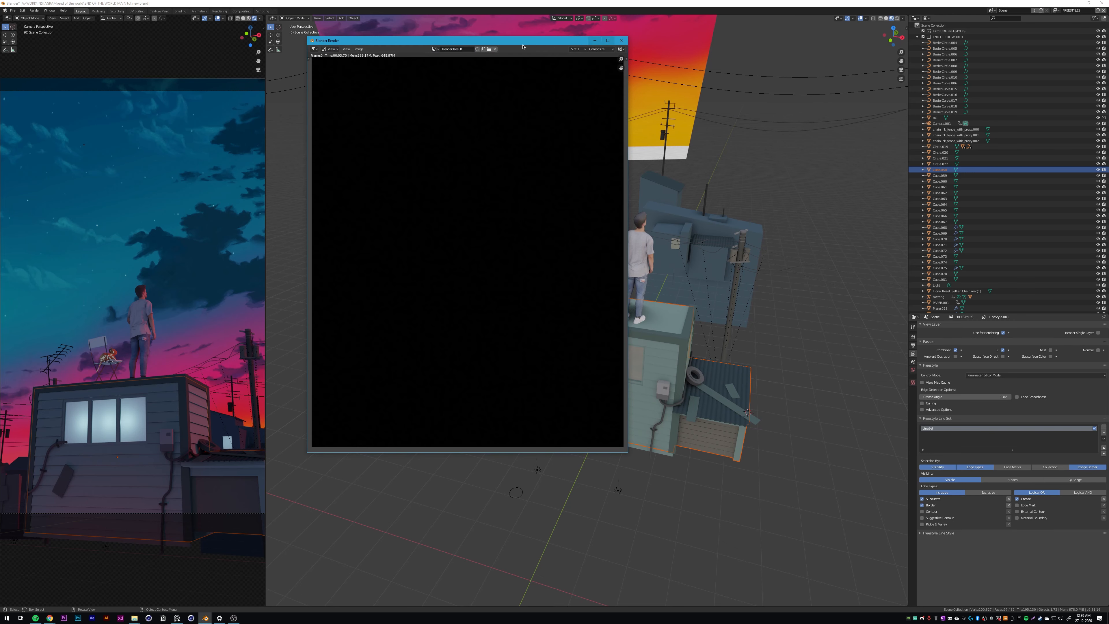
# Step: Back in the Compositing workspace, connect the Alpha Over output to the Composite and Viewer nodes and space the Viewer away
pyautogui.click(179, 11)
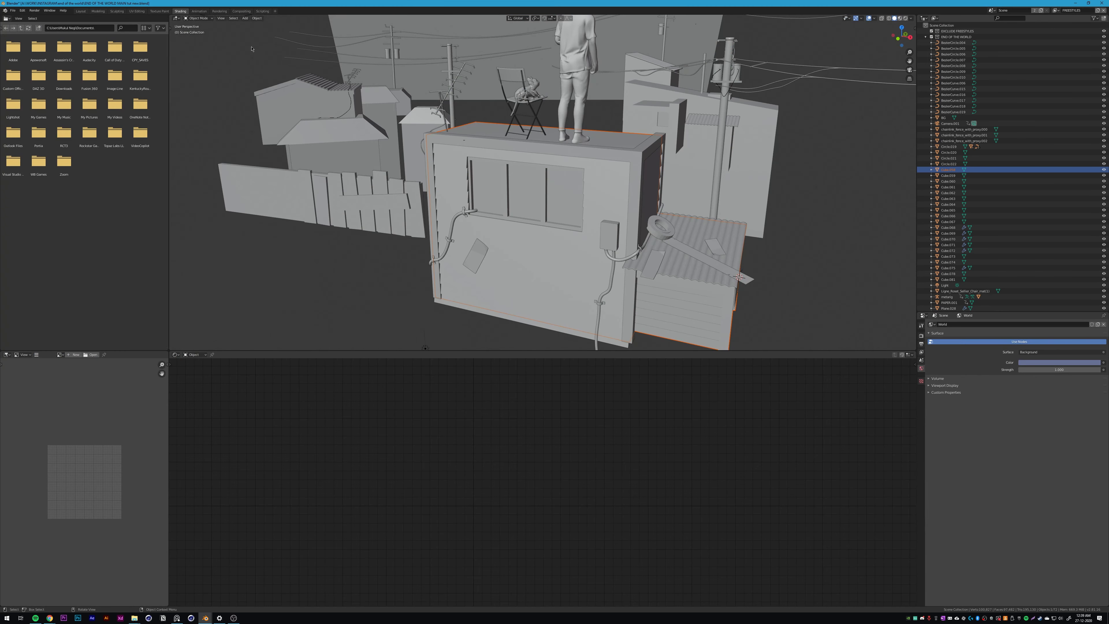
pyautogui.click(241, 11)
pyautogui.moveTo(385, 124); pyautogui.dragTo(357, 245, button='middle')
pyautogui.moveTo(490, 246); pyautogui.dragTo(602, 220)
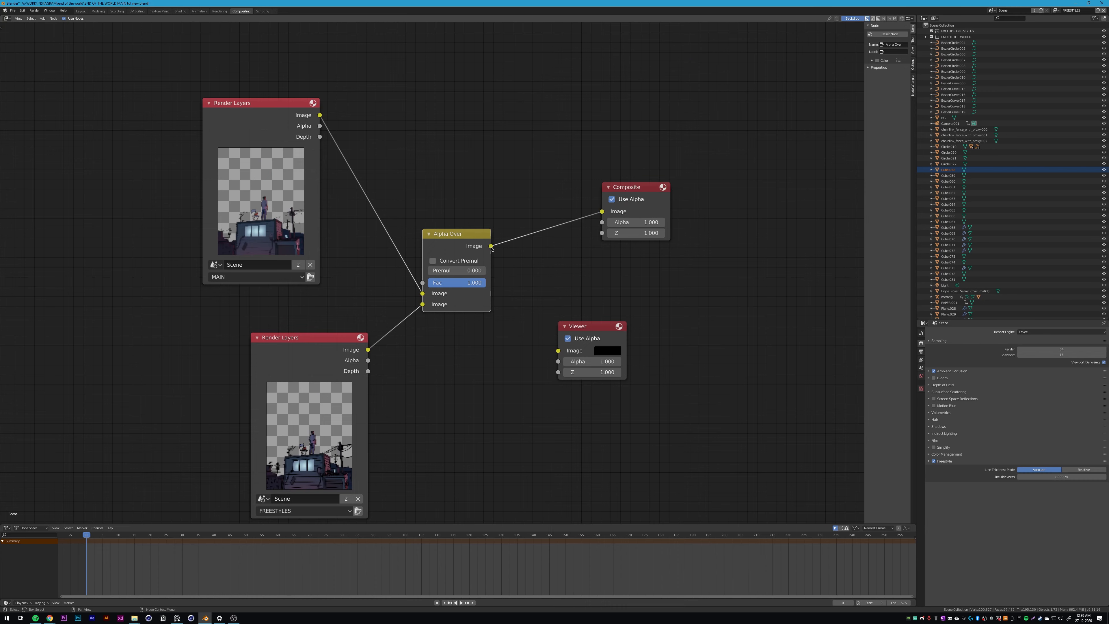
pyautogui.moveTo(491, 246); pyautogui.dragTo(558, 350)
pyautogui.press('g')
pyautogui.click(684, 297)
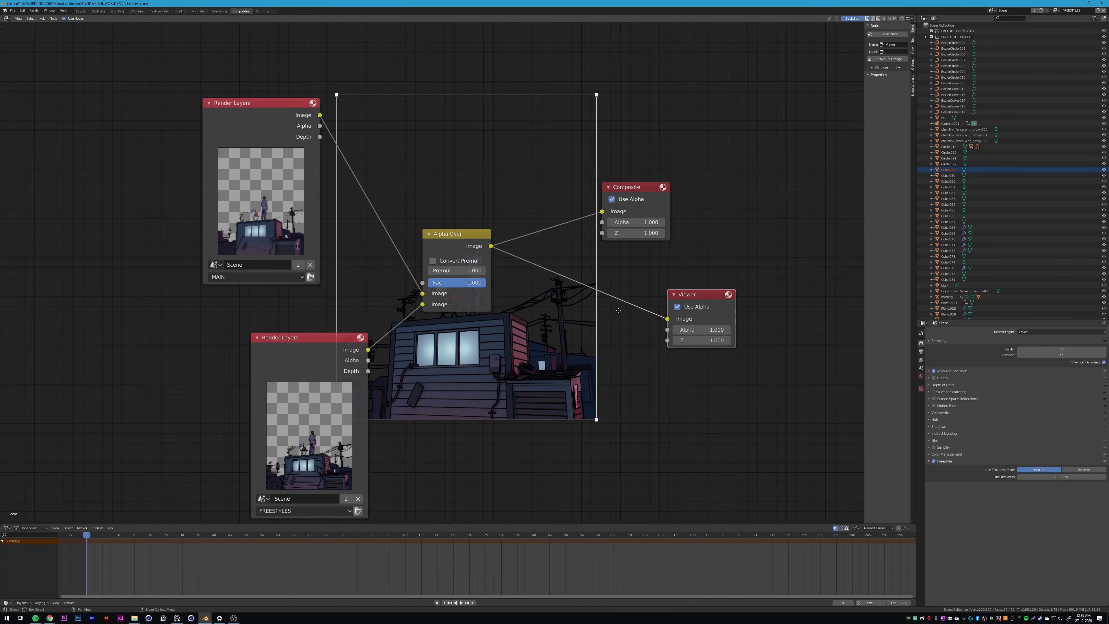
# Step: Show the render result and examine the composited outlines up close, then close the render window
pyautogui.scroll(-3, 607, 304)
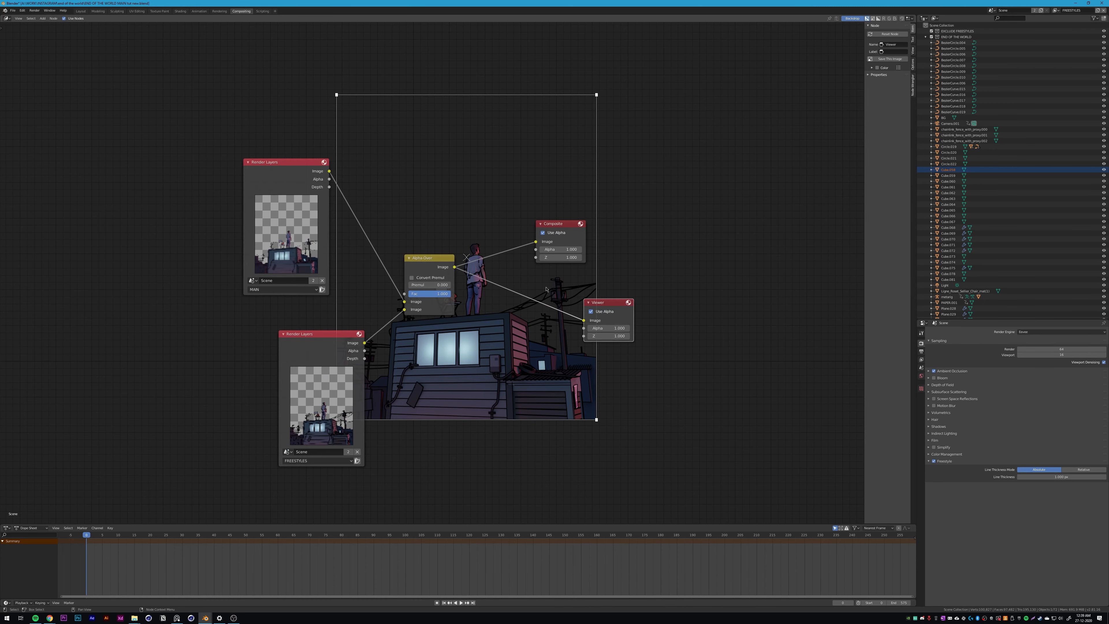
pyautogui.press('F11')
pyautogui.scroll(-1, 527, 259)
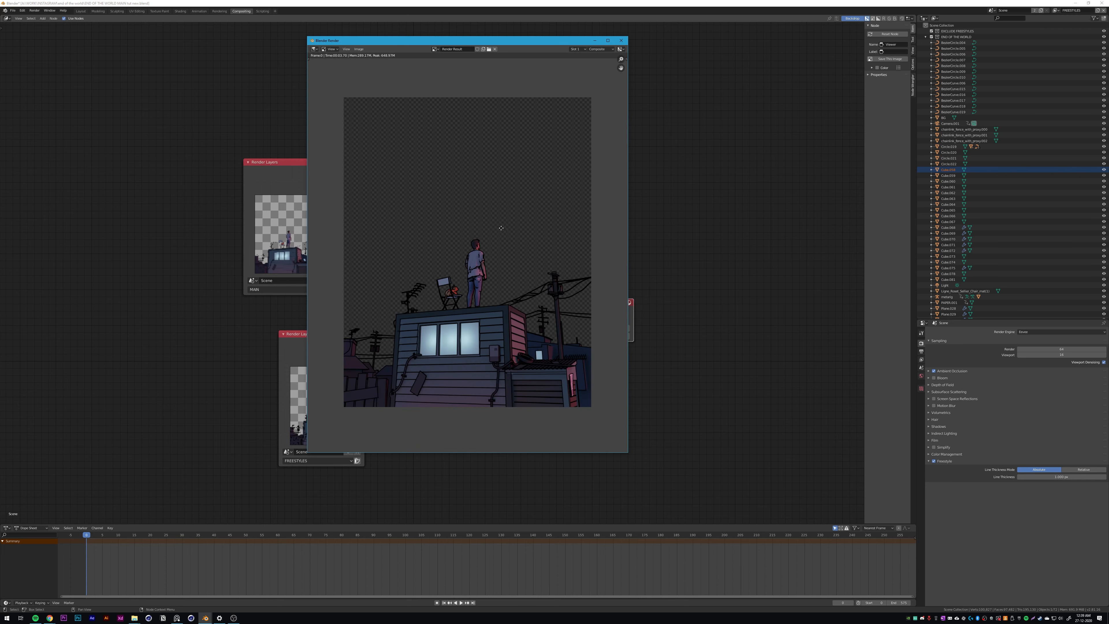
pyautogui.scroll(1, 498, 238)
pyautogui.moveTo(513, 286); pyautogui.dragTo(479, 274, button='middle')
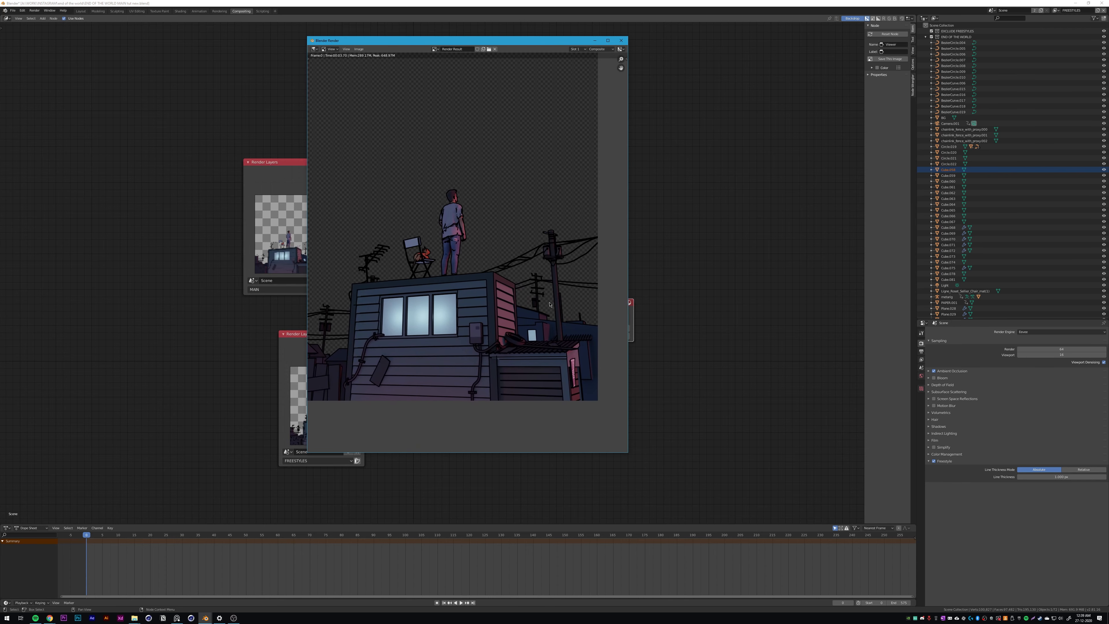
pyautogui.scroll(-1, 522, 121)
pyautogui.click(620, 40)
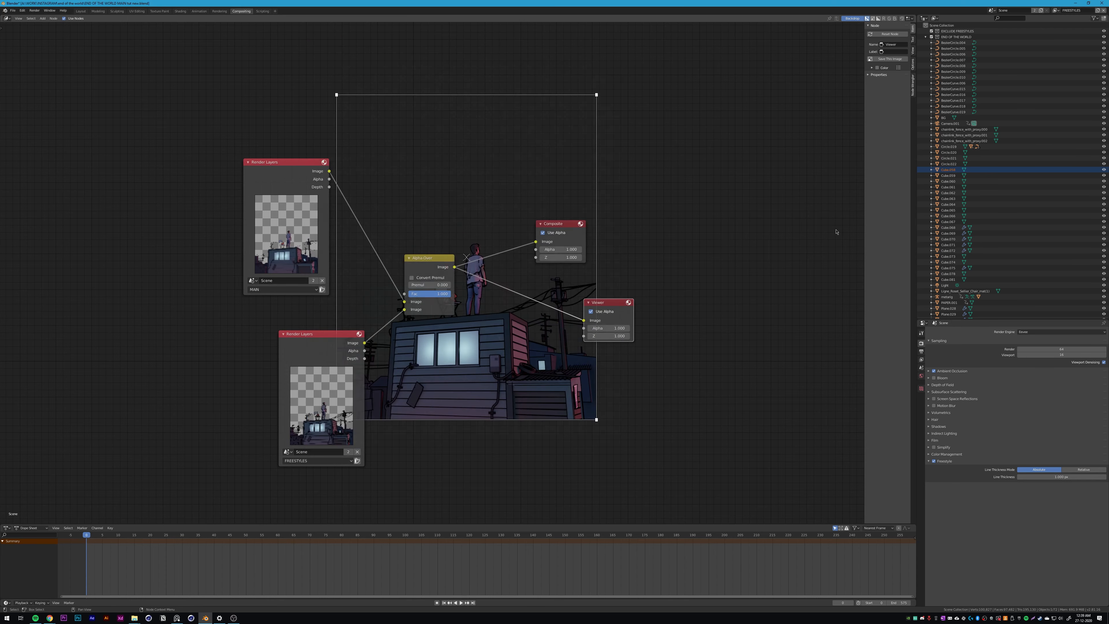
# Step: In the FREESTYLES layer's line set, enable selection by collection with END OF THE WORLD as the collection, and collapse that collection in the Outliner
pyautogui.click(922, 360)
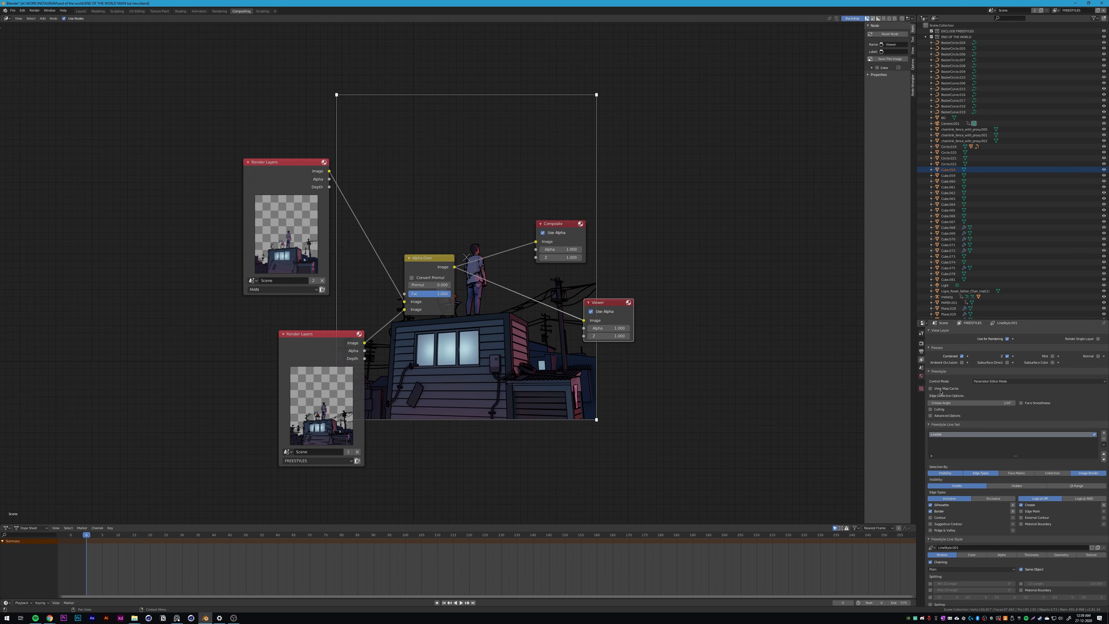
pyautogui.click(931, 372)
pyautogui.click(931, 373)
pyautogui.click(931, 373)
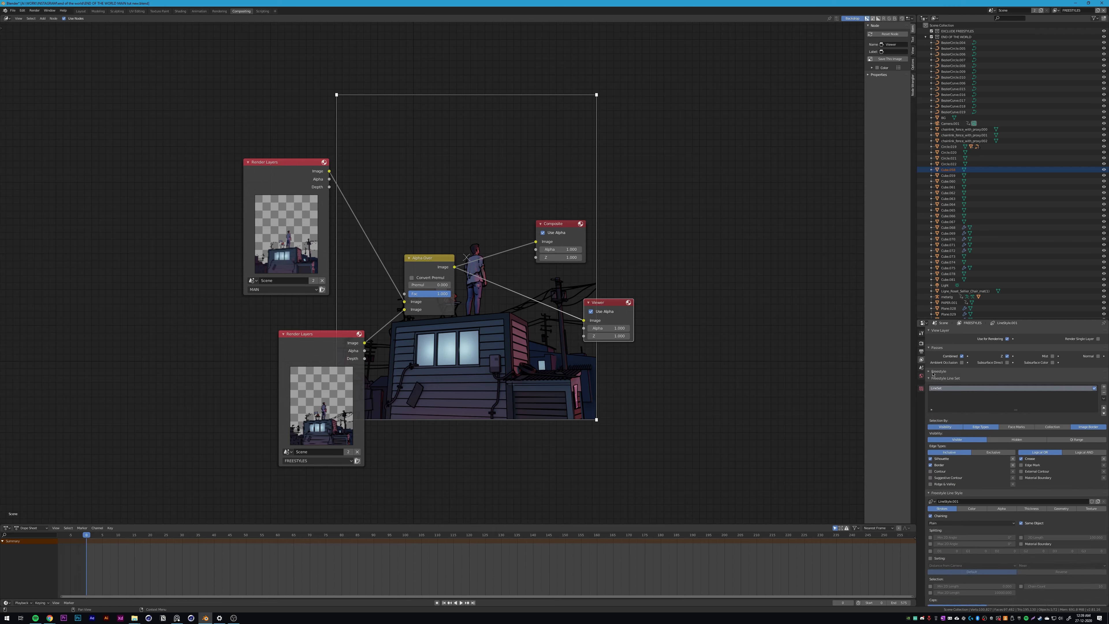
pyautogui.click(931, 372)
pyautogui.scroll(-2, 977, 432)
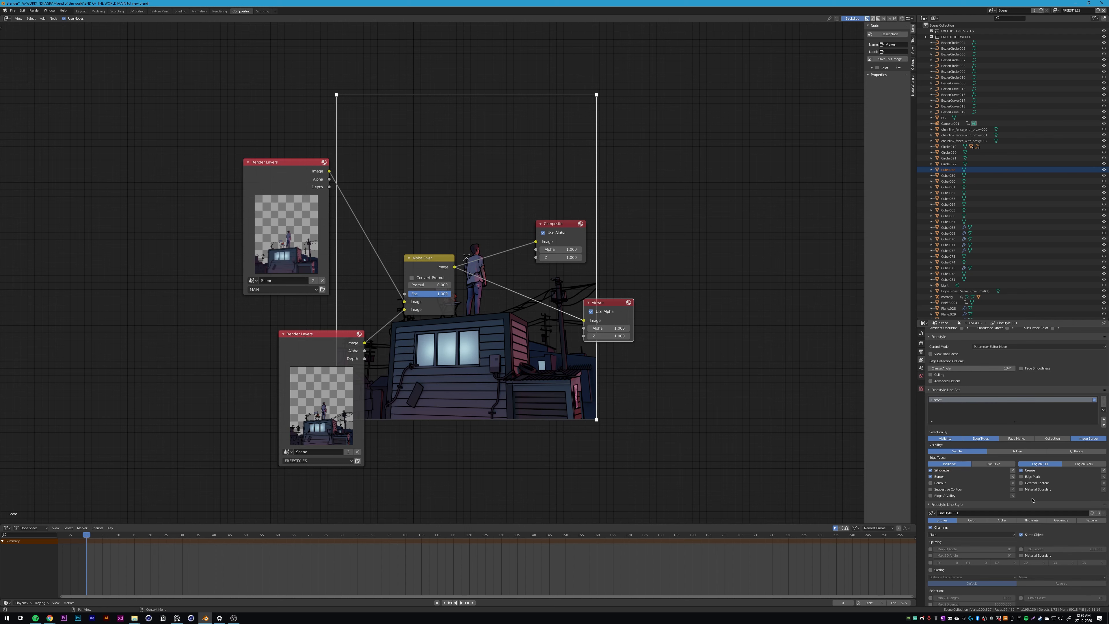
pyautogui.click(1053, 438)
pyautogui.click(962, 508)
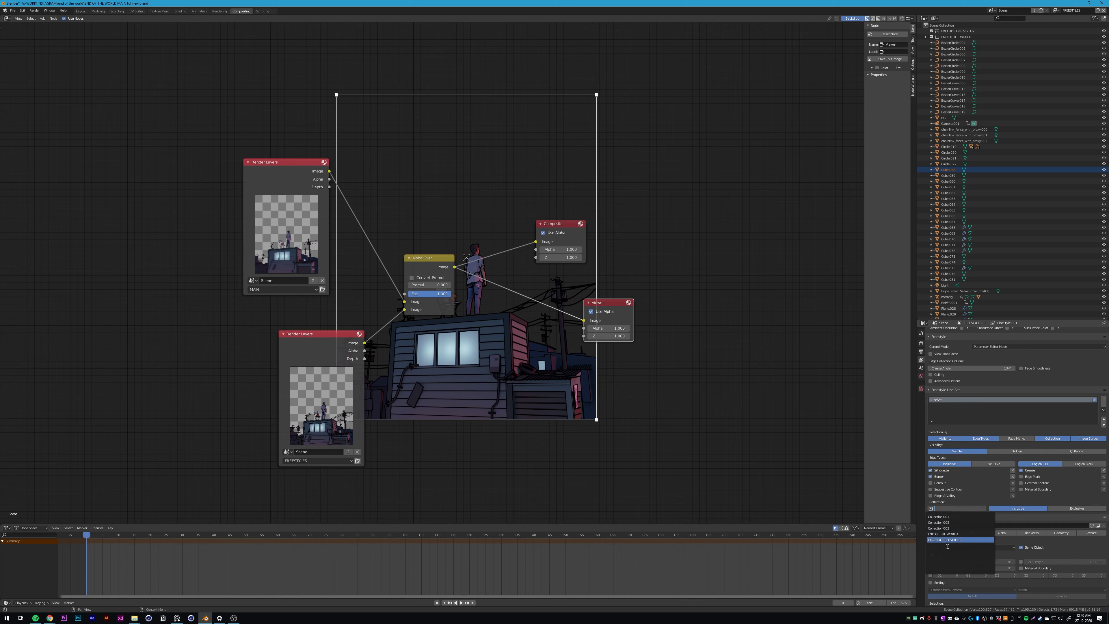
pyautogui.click(943, 534)
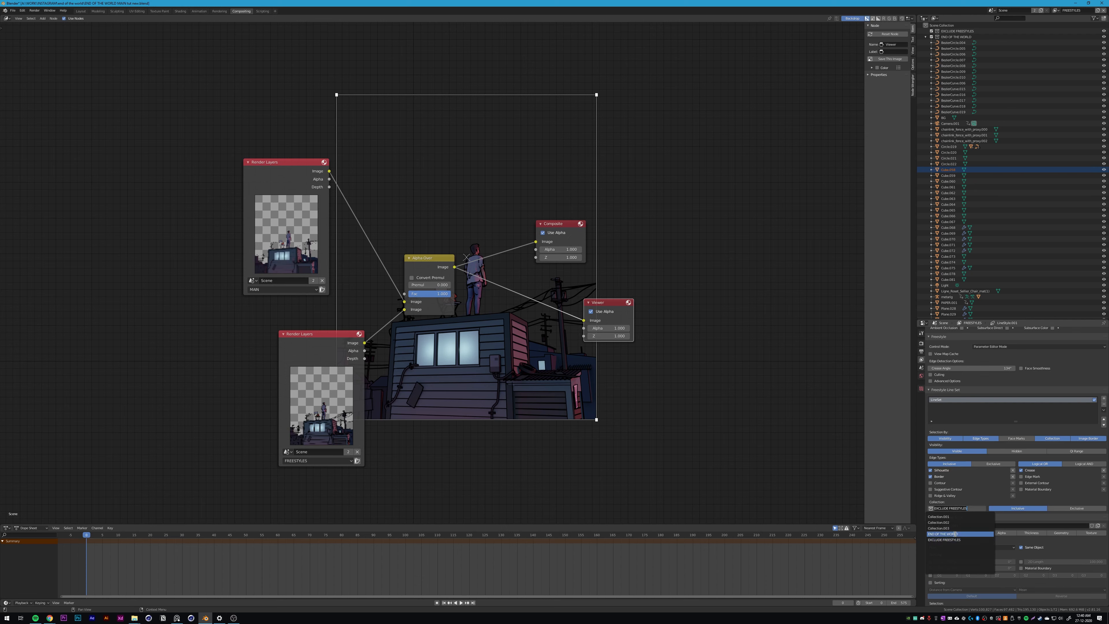
pyautogui.click(925, 37)
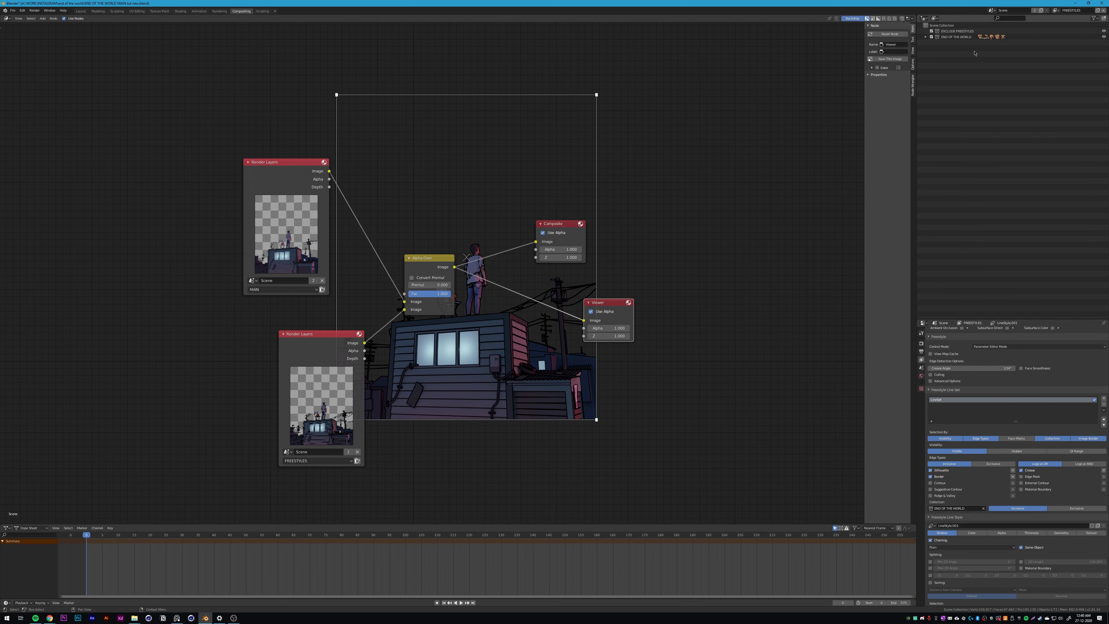
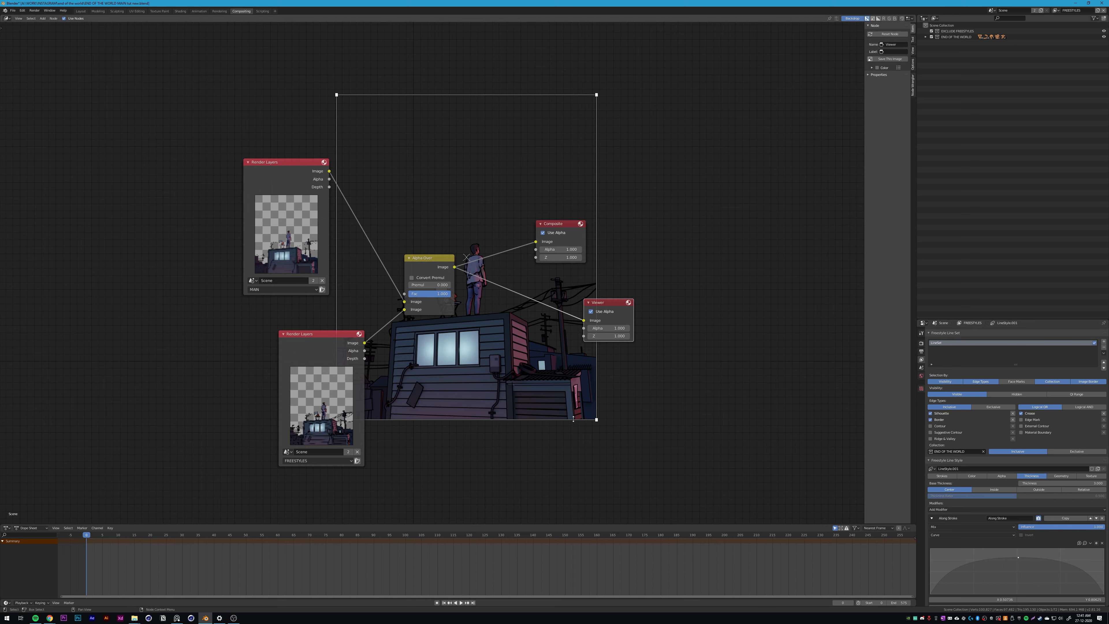
# Step: Render the current frame and examine the composited image up close around the windows and wall of the house
pyautogui.press('F12')
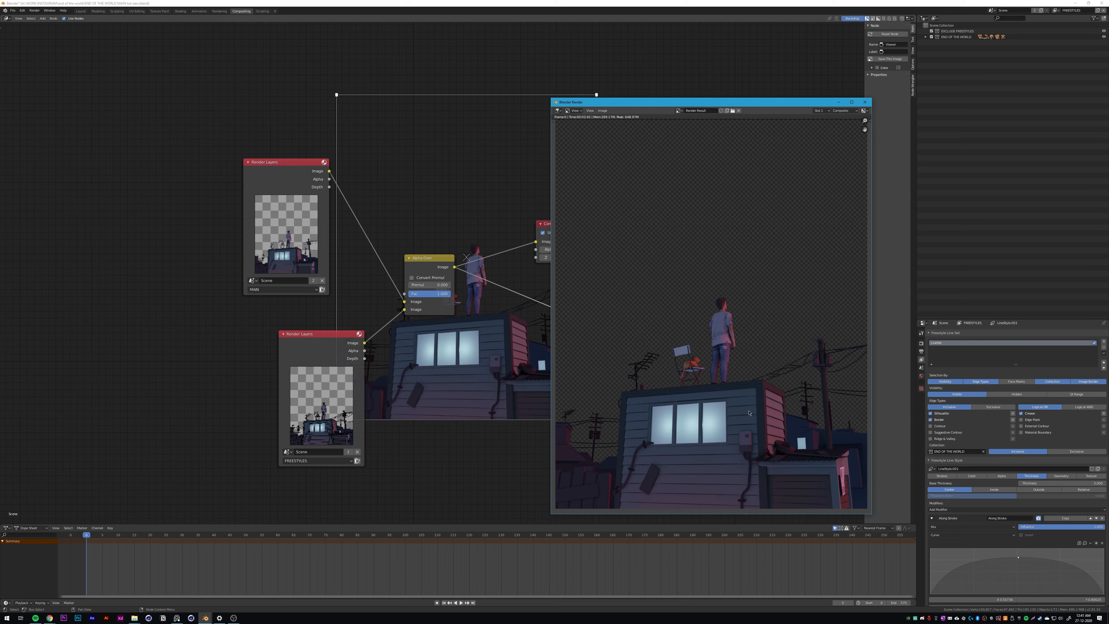
pyautogui.scroll(4, 749, 443)
pyautogui.moveTo(750, 443); pyautogui.dragTo(799, 316, button='middle')
pyautogui.scroll(-3, 722, 375)
pyautogui.scroll(3, 672, 343)
pyautogui.moveTo(671, 343); pyautogui.dragTo(711, 457, button='middle')
pyautogui.scroll(2, 739, 306)
pyautogui.moveTo(714, 377); pyautogui.dragTo(758, 384, button='middle')
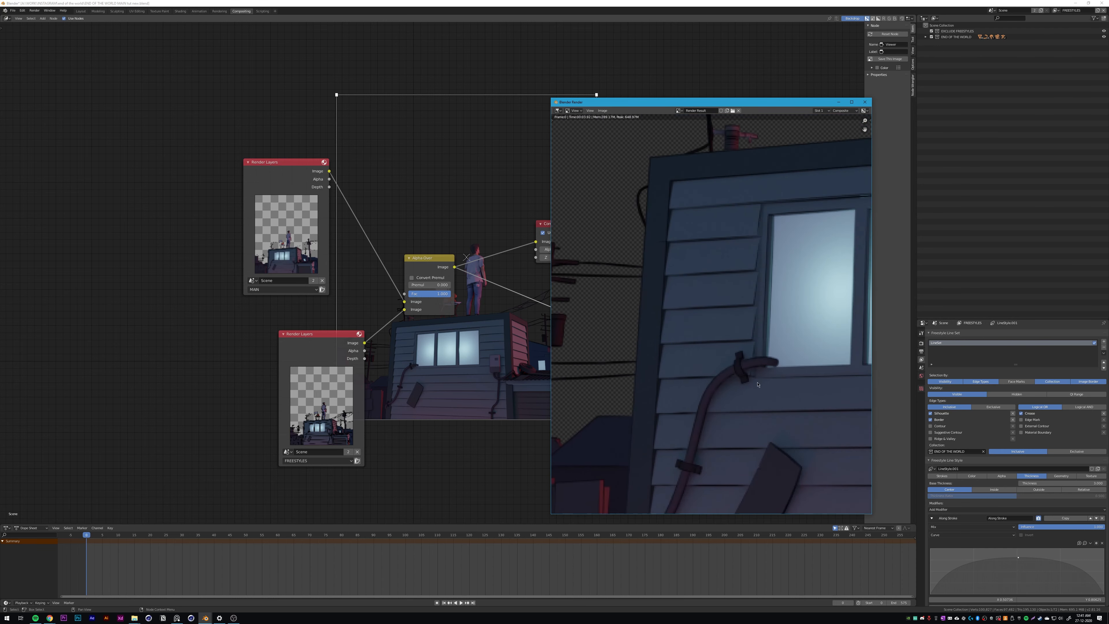
pyautogui.click(1061, 484)
pyautogui.write('4')
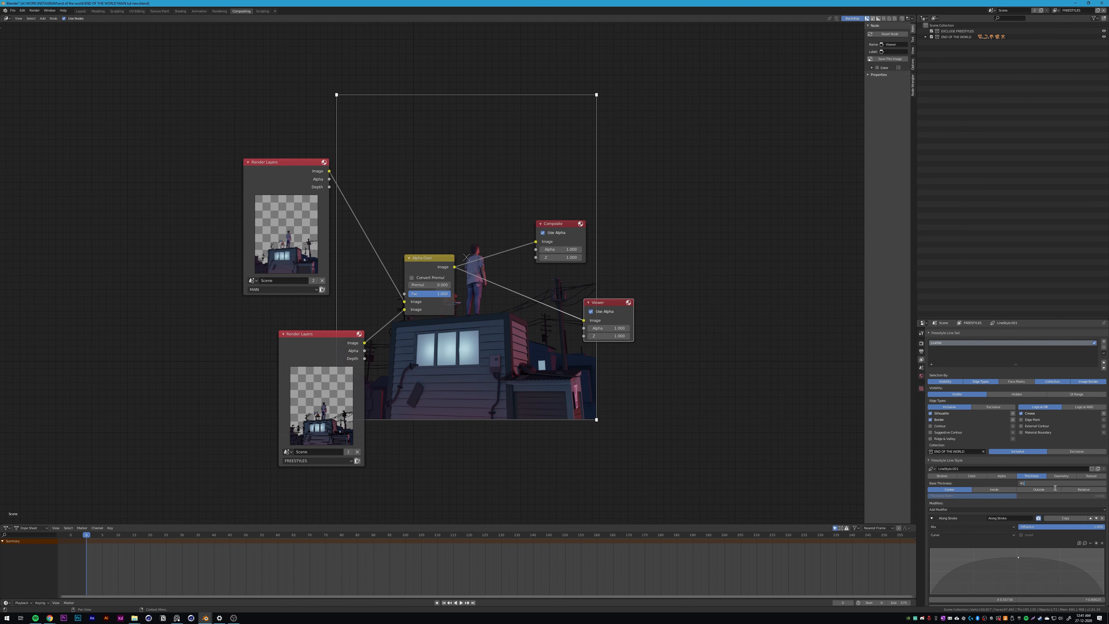
pyautogui.moveTo(1053, 484); pyautogui.dragTo(1002, 479)
pyautogui.press('BackSpace')
pyautogui.press('Return')
# Step: Set the Freestyle line thickness to 5 px in the render settings and render the frame again
pyautogui.click(921, 343)
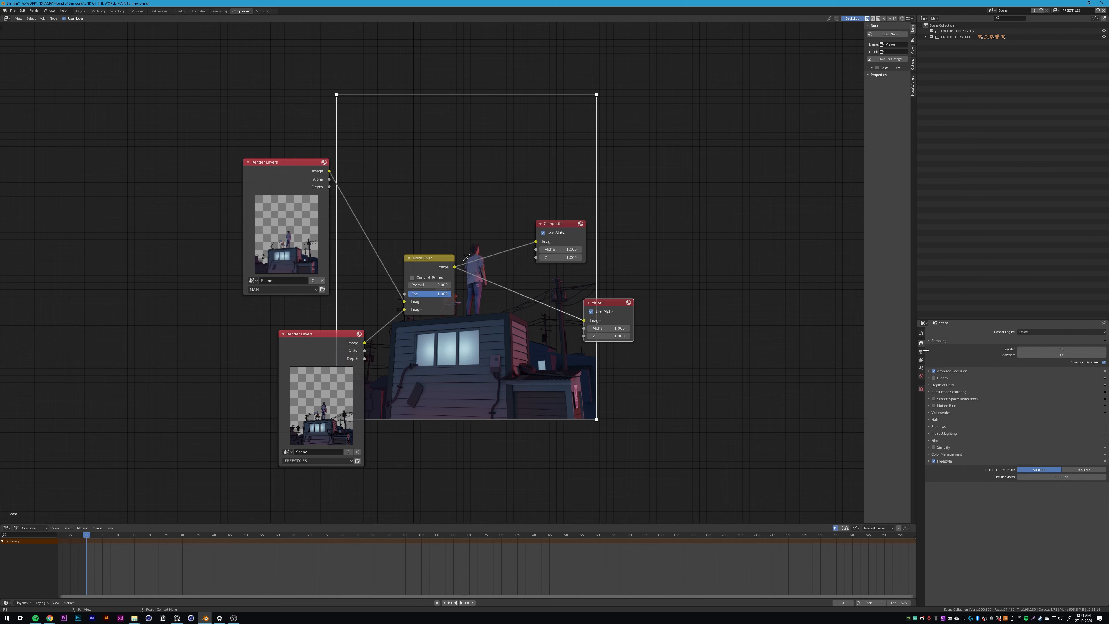
pyautogui.click(1039, 476)
pyautogui.write('5')
pyautogui.press('Return')
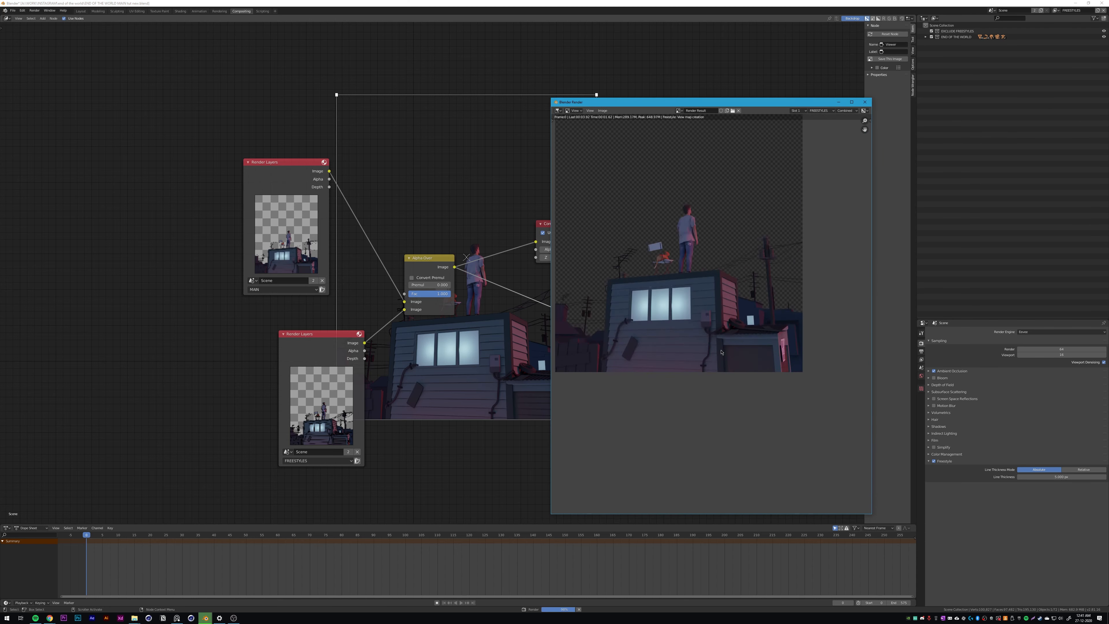
pyautogui.scroll(2, 721, 352)
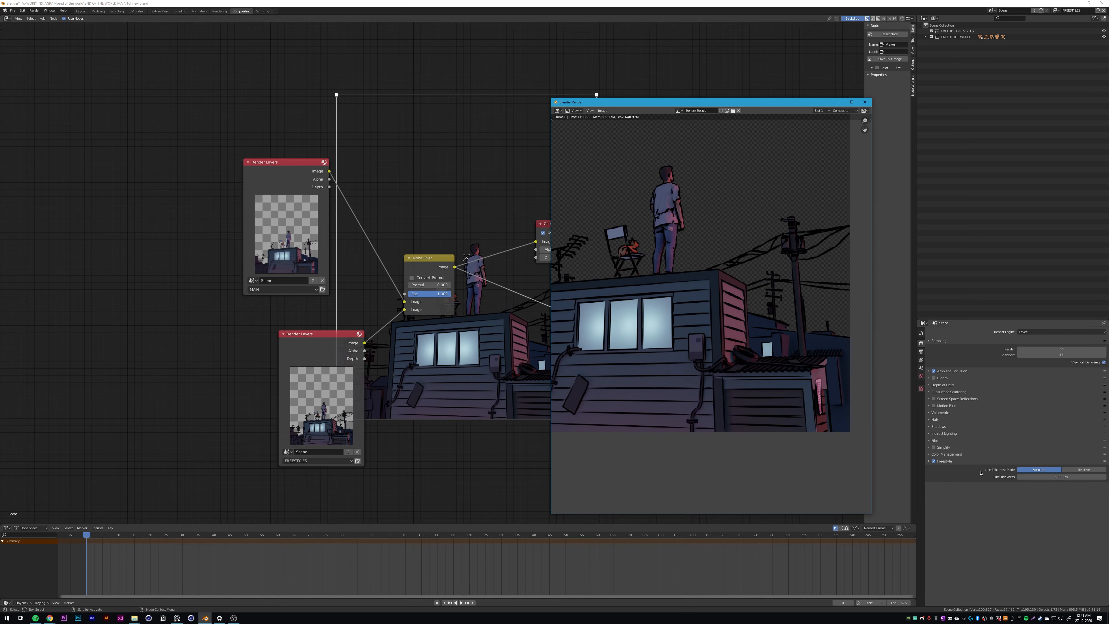
# Step: Examine the outlines on the man, the house wall, the windows, the pipe and the rooftop antenna up close
pyautogui.scroll(3, 720, 346)
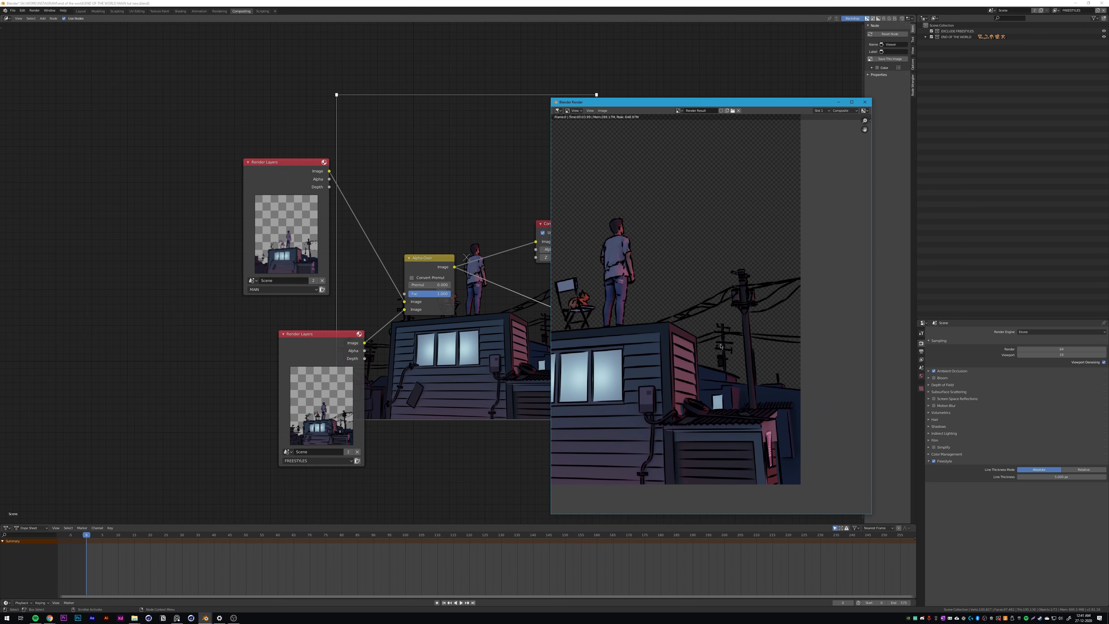
pyautogui.scroll(3, 721, 346)
pyautogui.moveTo(778, 295); pyautogui.dragTo(862, 186, button='middle')
pyautogui.scroll(1, 701, 355)
pyautogui.moveTo(654, 487); pyautogui.dragTo(869, 380, button='middle')
pyautogui.moveTo(553, 380); pyautogui.dragTo(721, 375, button='middle')
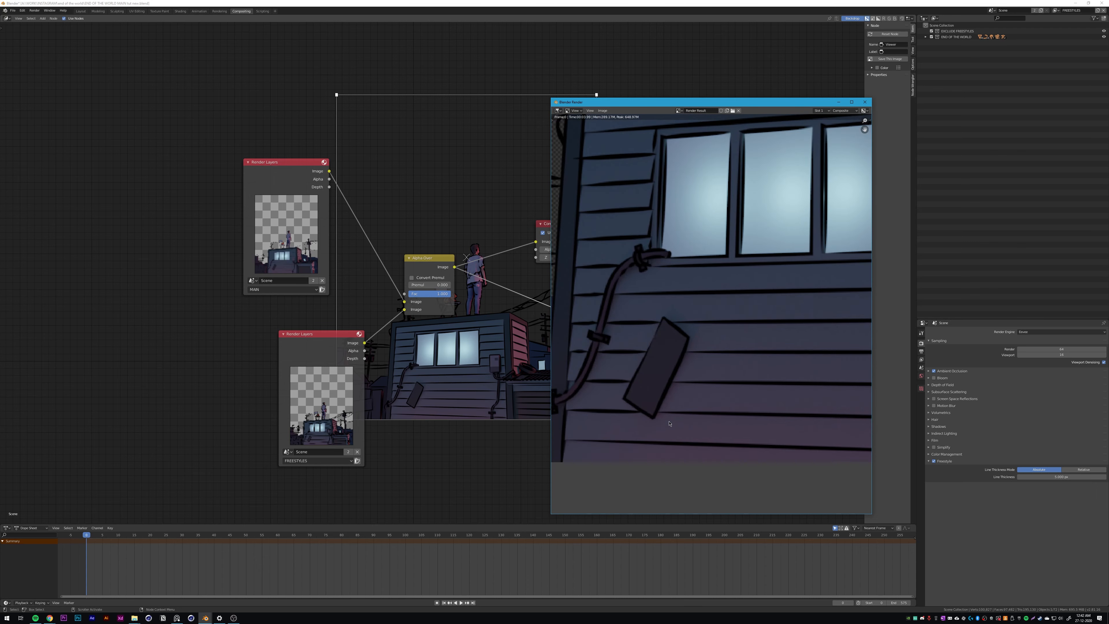
pyautogui.scroll(-2, 649, 354)
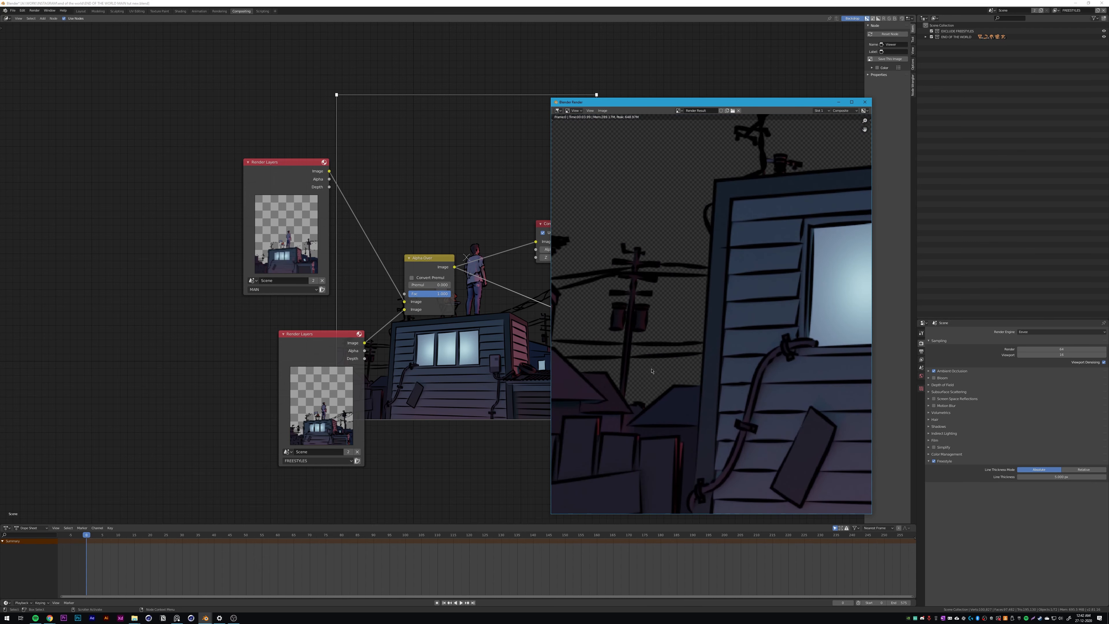
pyautogui.scroll(-2, 721, 384)
pyautogui.moveTo(721, 384); pyautogui.dragTo(702, 388, button='middle')
pyautogui.scroll(5, 645, 292)
pyautogui.moveTo(645, 292); pyautogui.dragTo(718, 320, button='middle')
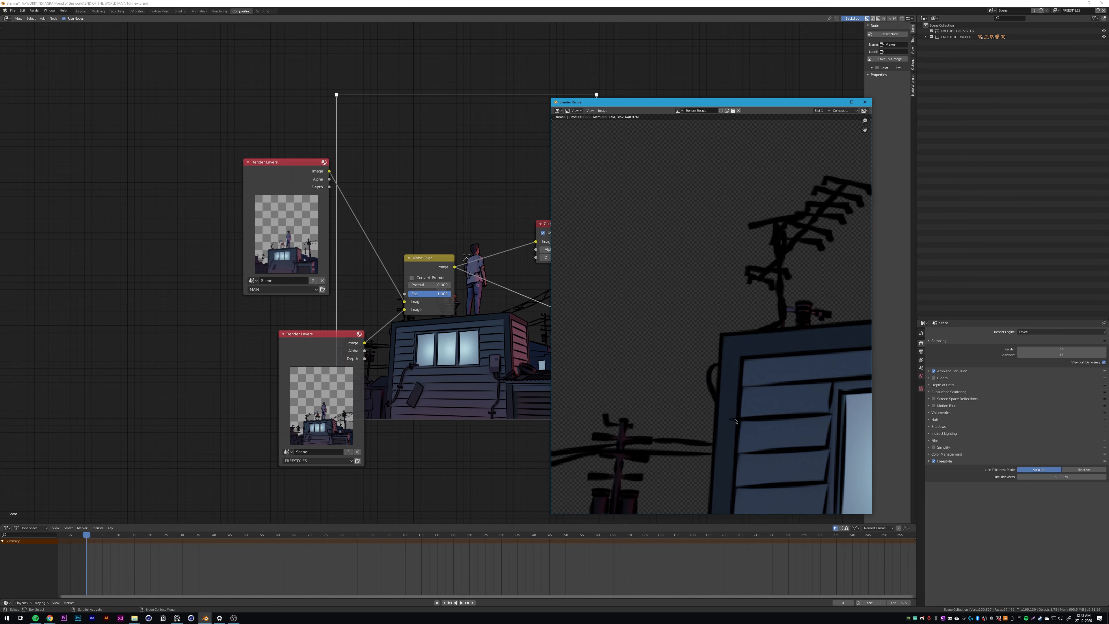
pyautogui.moveTo(719, 415); pyautogui.dragTo(691, 305, button='middle')
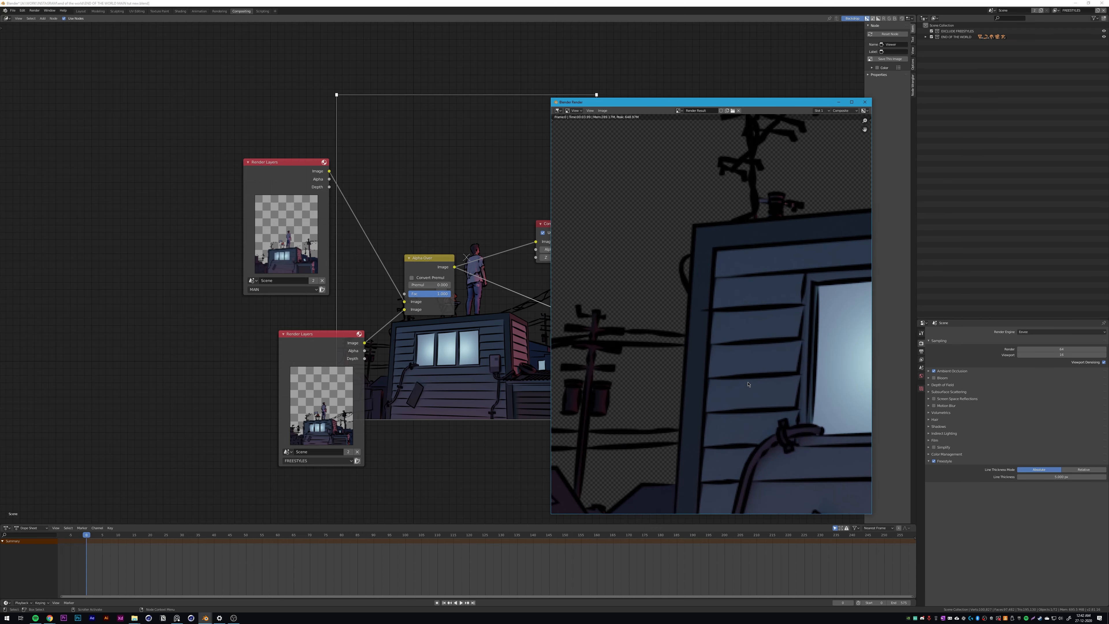
# Step: Compare the outlines across the whole image, from the fence to the power poles, then close the render window
pyautogui.scroll(-4, 750, 385)
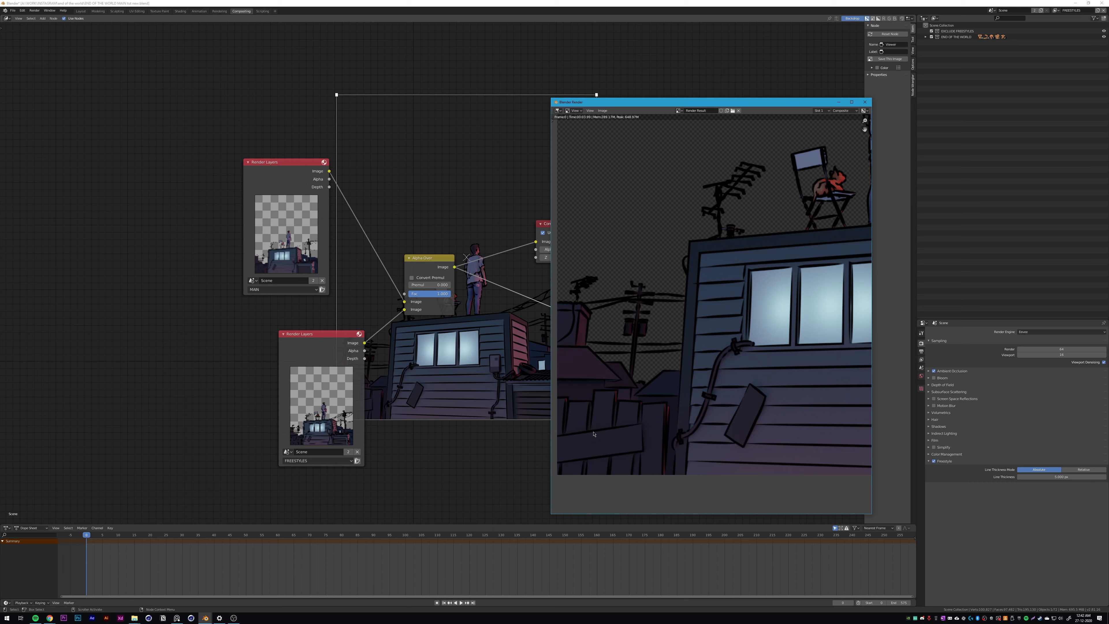
pyautogui.scroll(-3, 593, 433)
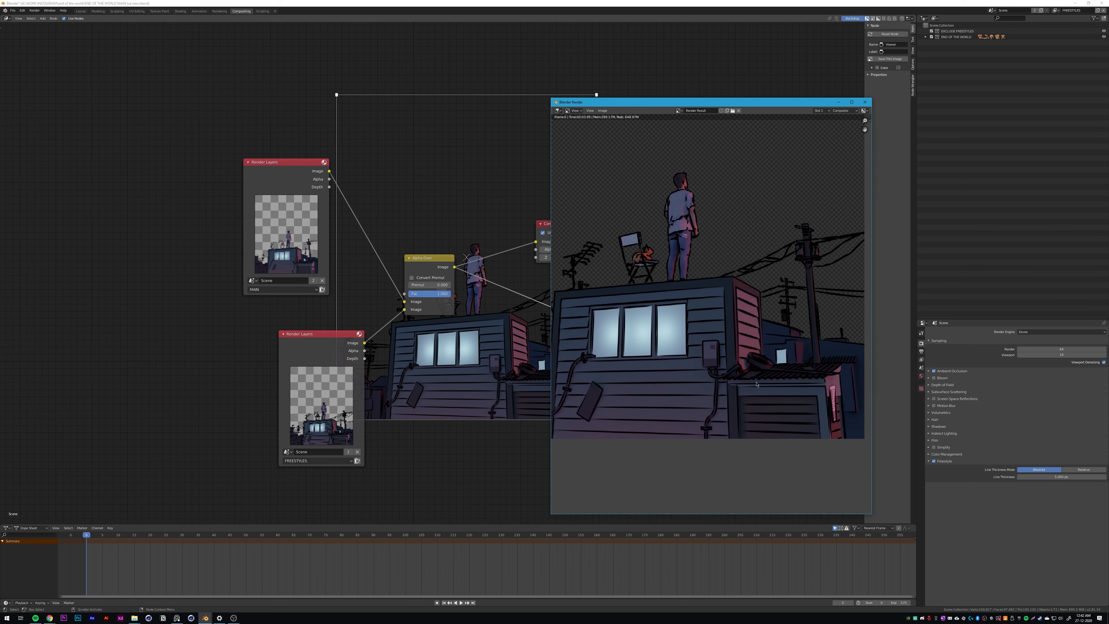
pyautogui.scroll(-2, 756, 384)
pyautogui.scroll(2, 756, 323)
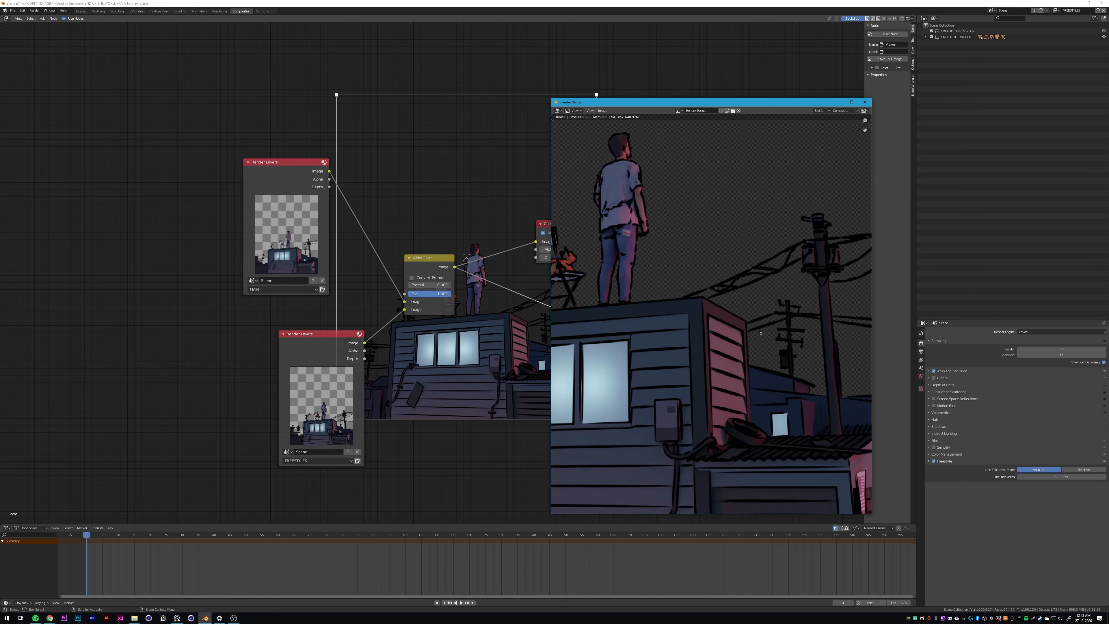
pyautogui.scroll(-5, 716, 313)
pyautogui.scroll(2, 704, 309)
pyautogui.moveTo(690, 323); pyautogui.dragTo(726, 337, button='middle')
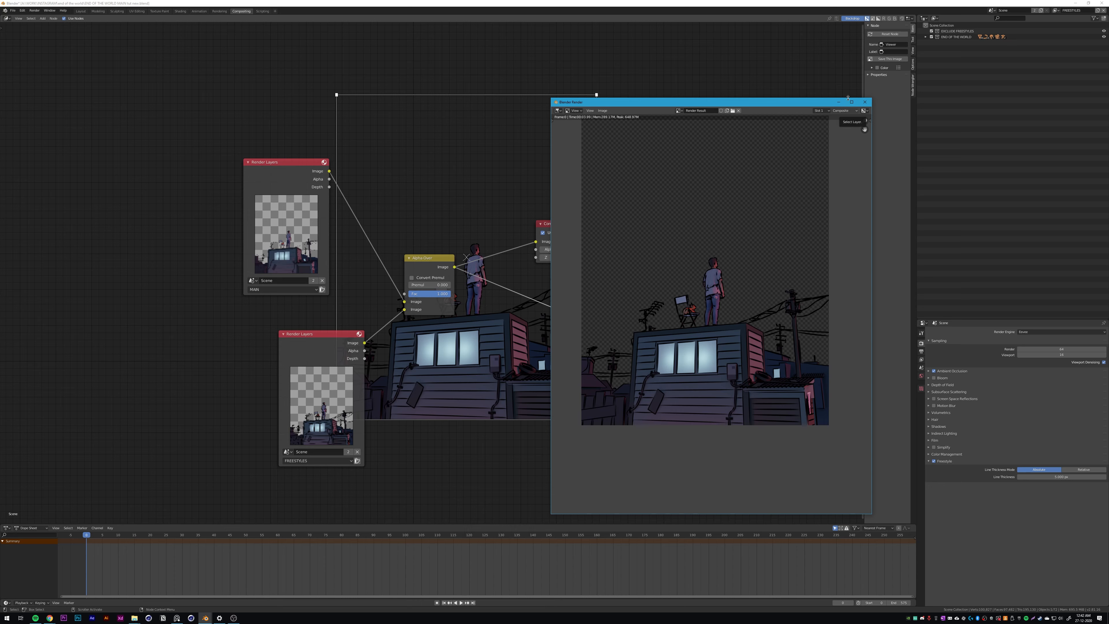
pyautogui.click(865, 102)
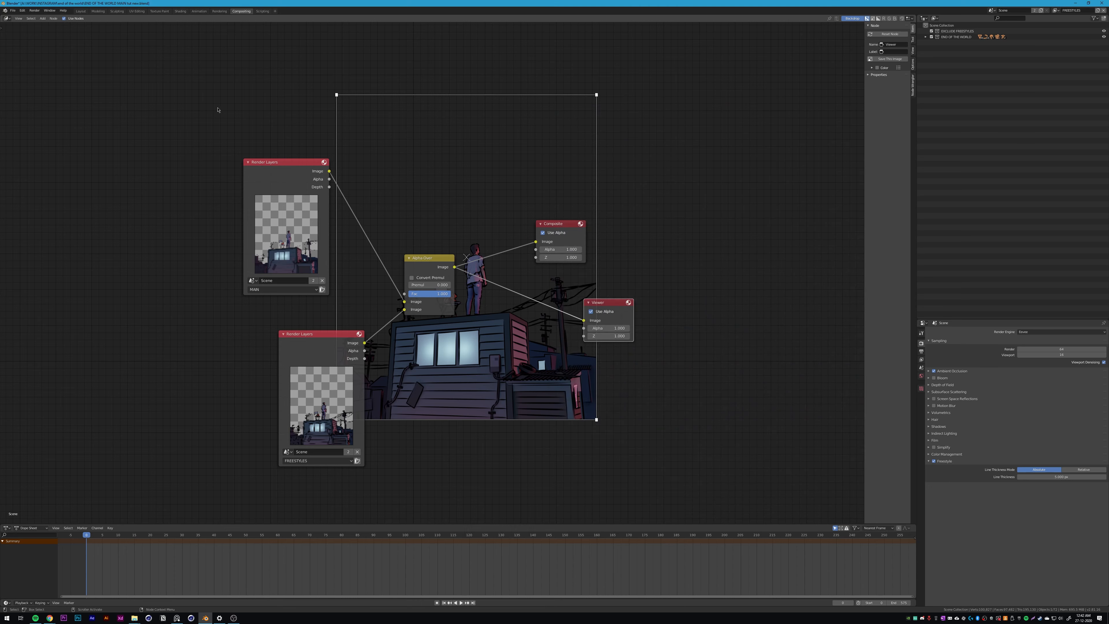
# Step: Switch to the Layout workspace and change the render engine to Cycles
pyautogui.click(81, 12)
pyautogui.scroll(-5, 639, 225)
pyautogui.moveTo(640, 226); pyautogui.dragTo(686, 226, button='middle')
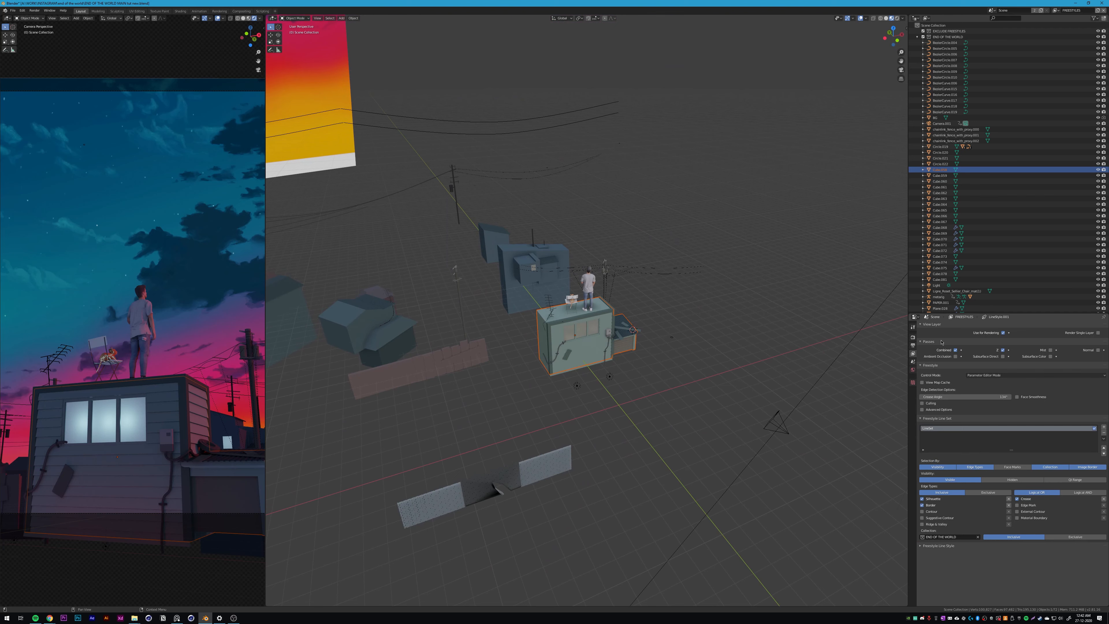
pyautogui.click(913, 336)
pyautogui.click(1023, 325)
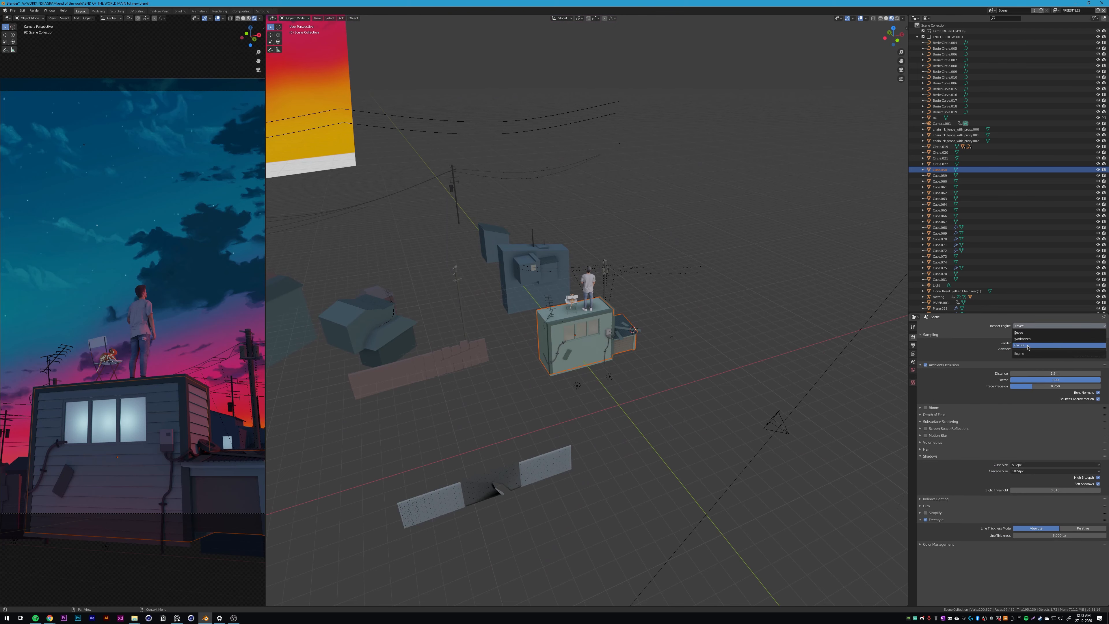
pyautogui.click(1019, 345)
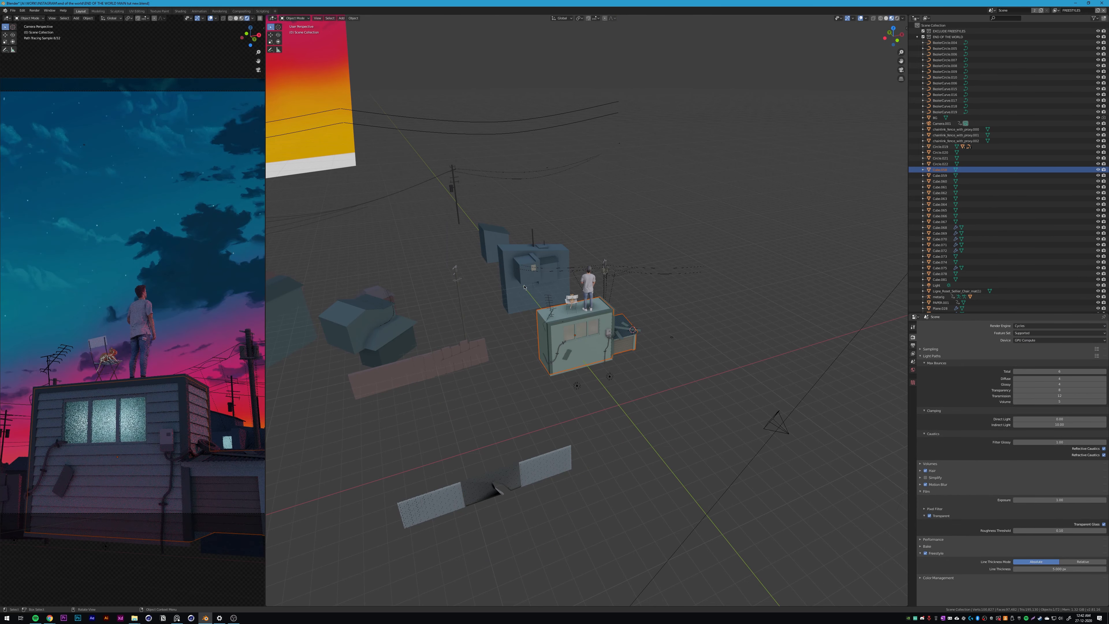
# Step: Deselect the house, show the output settings, and inspect the World background colour
pyautogui.moveTo(639, 321); pyautogui.dragTo(955, 372, button='middle')
pyautogui.click(893, 356)
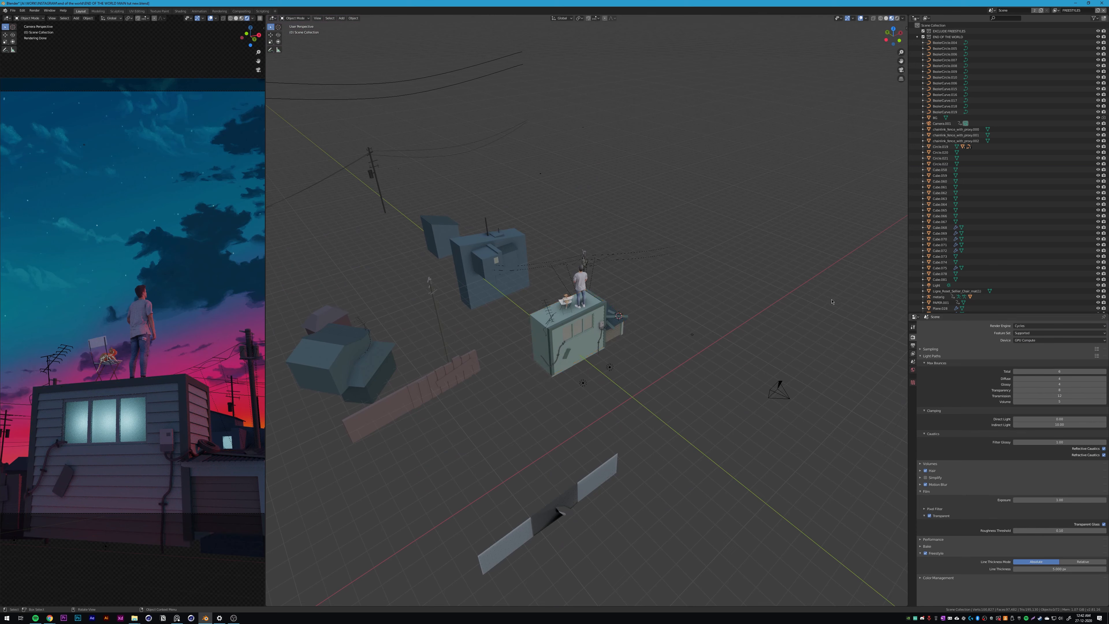
pyautogui.click(912, 354)
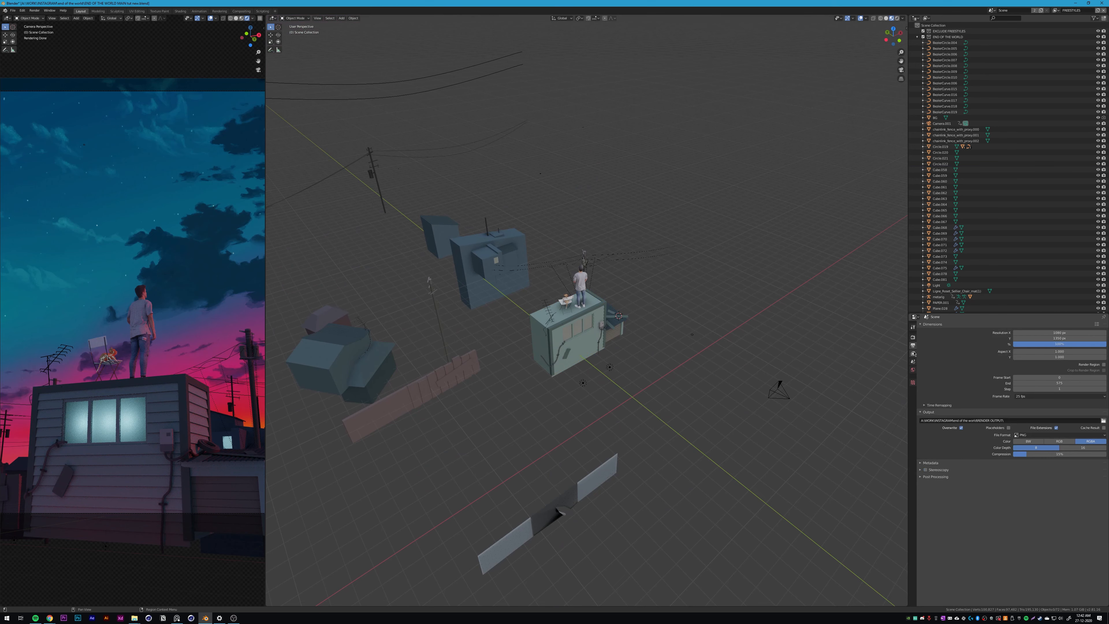
pyautogui.click(913, 370)
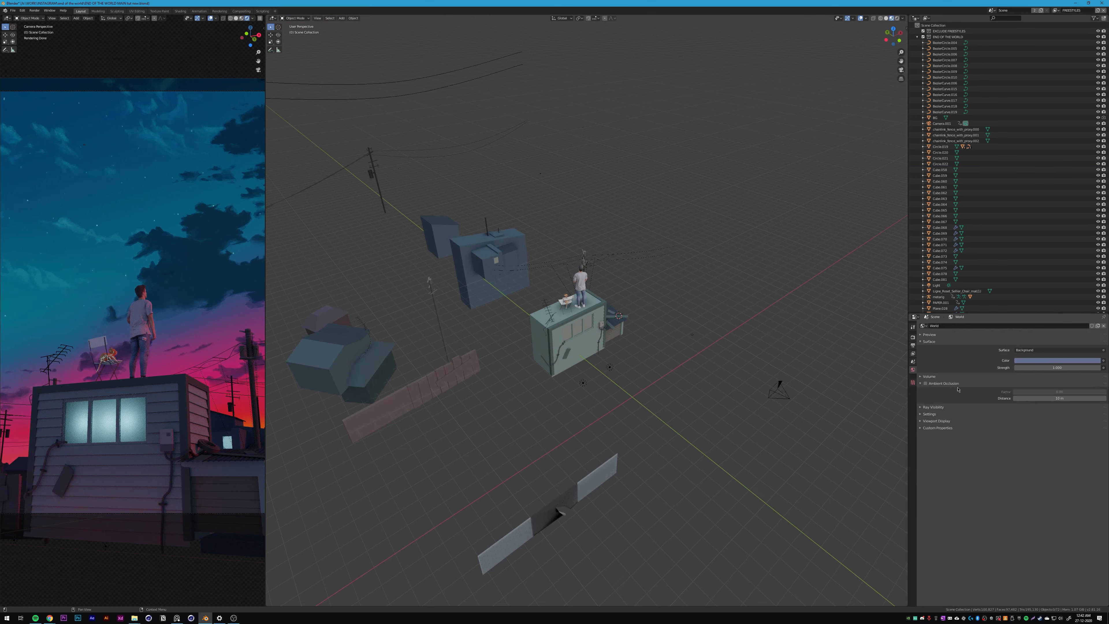
pyautogui.click(1017, 360)
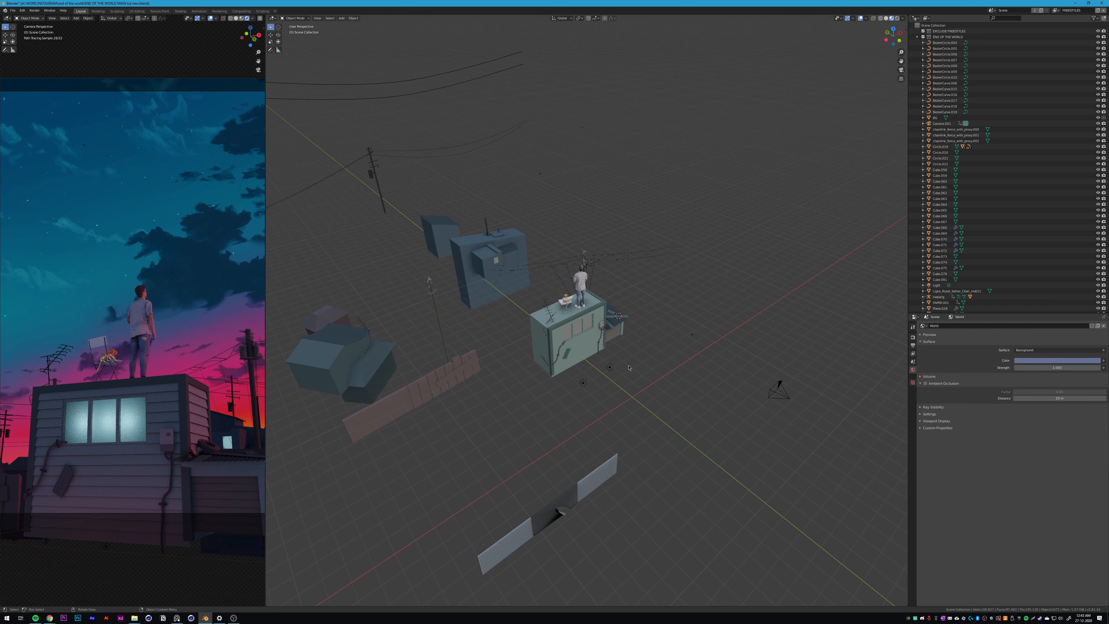
# Step: Select the sun light beside the scene and show its light colour and strength settings
pyautogui.scroll(-5, 629, 367)
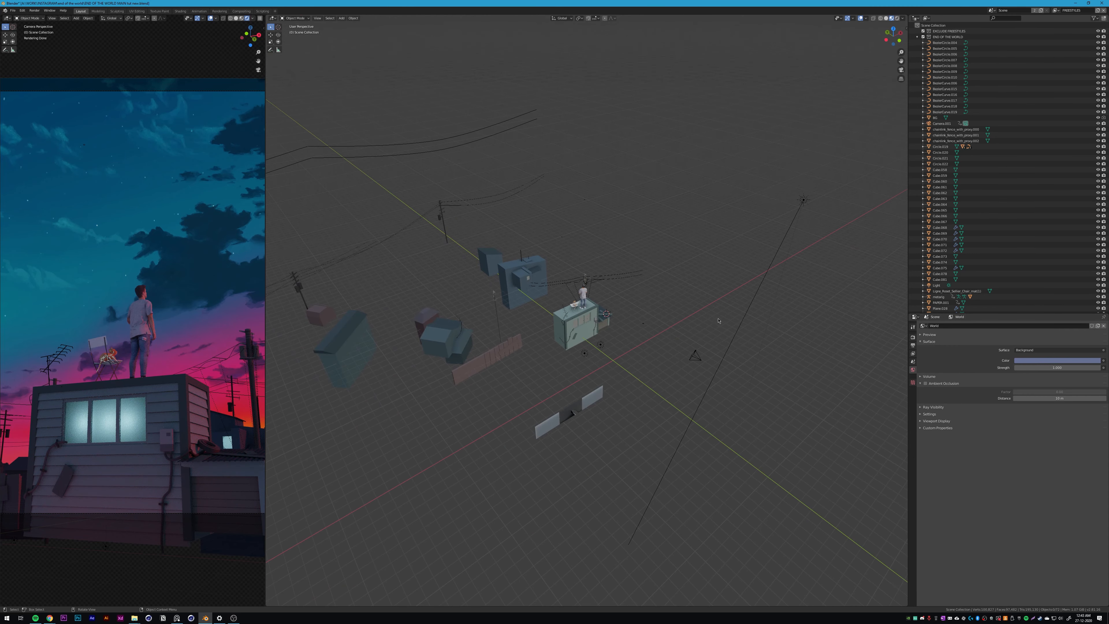
pyautogui.moveTo(718, 320); pyautogui.dragTo(643, 341, button='middle')
pyautogui.moveTo(575, 372); pyautogui.dragTo(590, 370, button='middle')
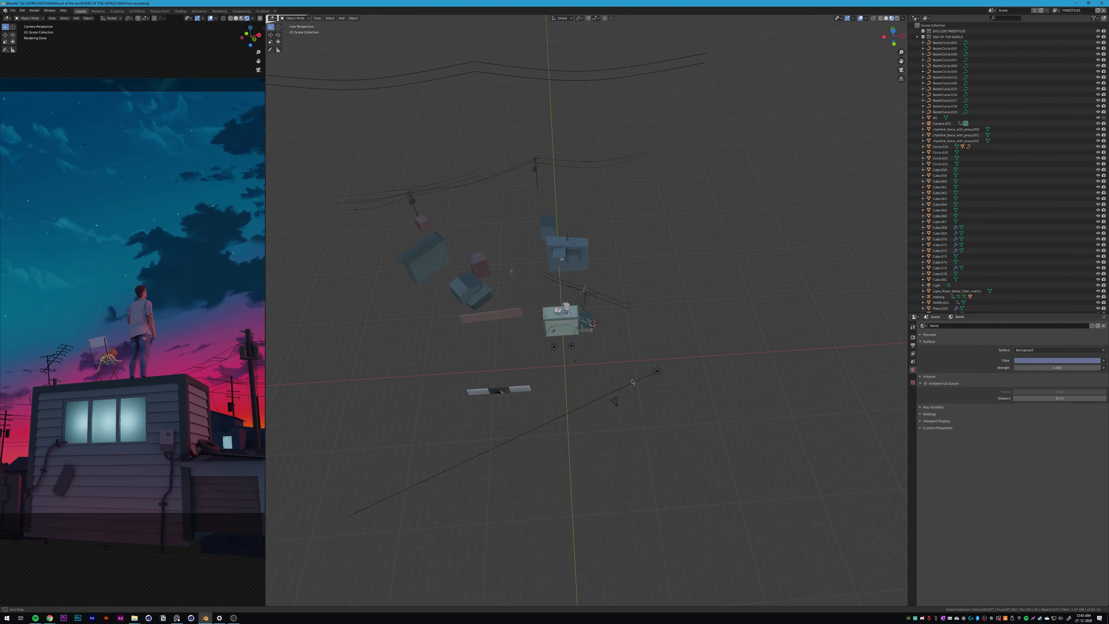
pyautogui.click(659, 373)
pyautogui.moveTo(670, 376); pyautogui.dragTo(651, 362, button='middle')
pyautogui.moveTo(637, 271); pyautogui.dragTo(625, 313, button='middle')
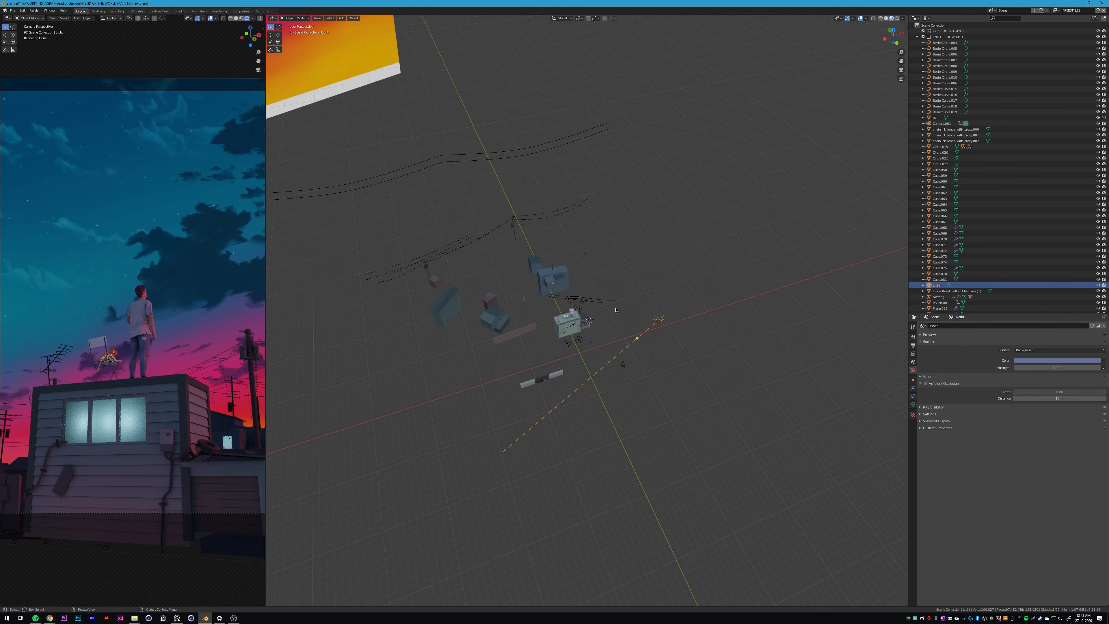
pyautogui.scroll(-3, 209, 249)
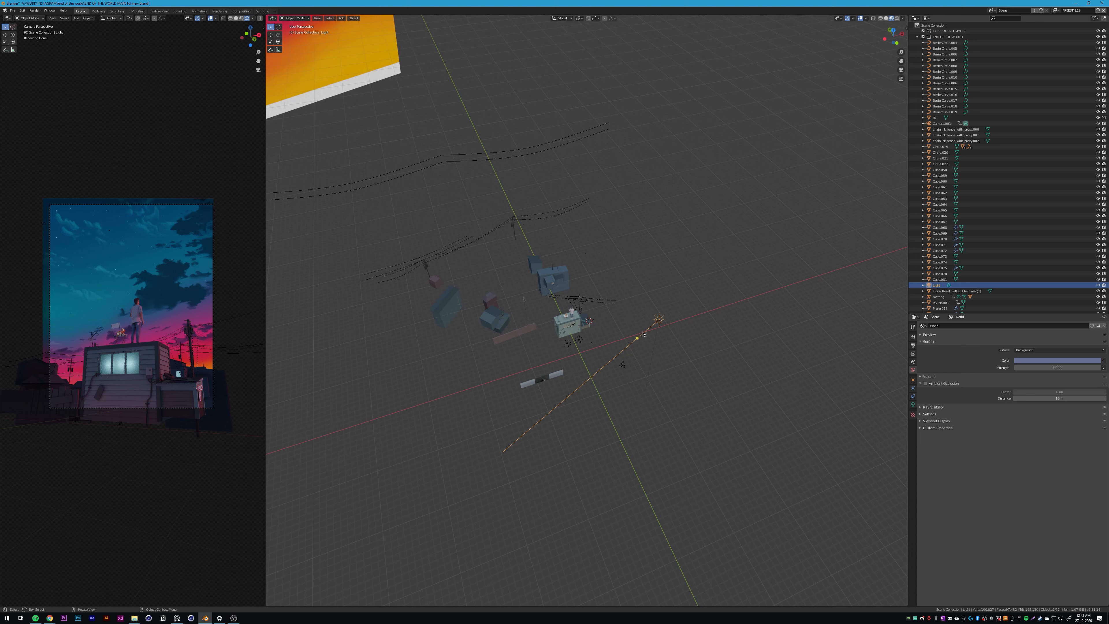
pyautogui.click(913, 405)
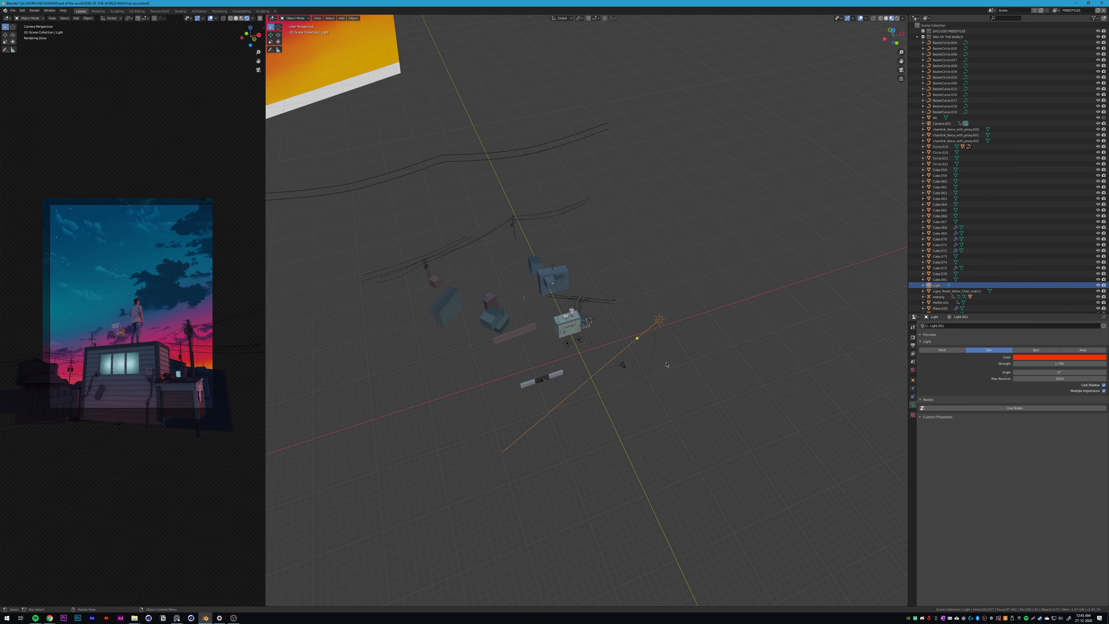
# Step: View the sun light against the sky backdrop, then render the current frame with Cycles and inspect the image
pyautogui.moveTo(666, 364); pyautogui.dragTo(627, 247, button='middle')
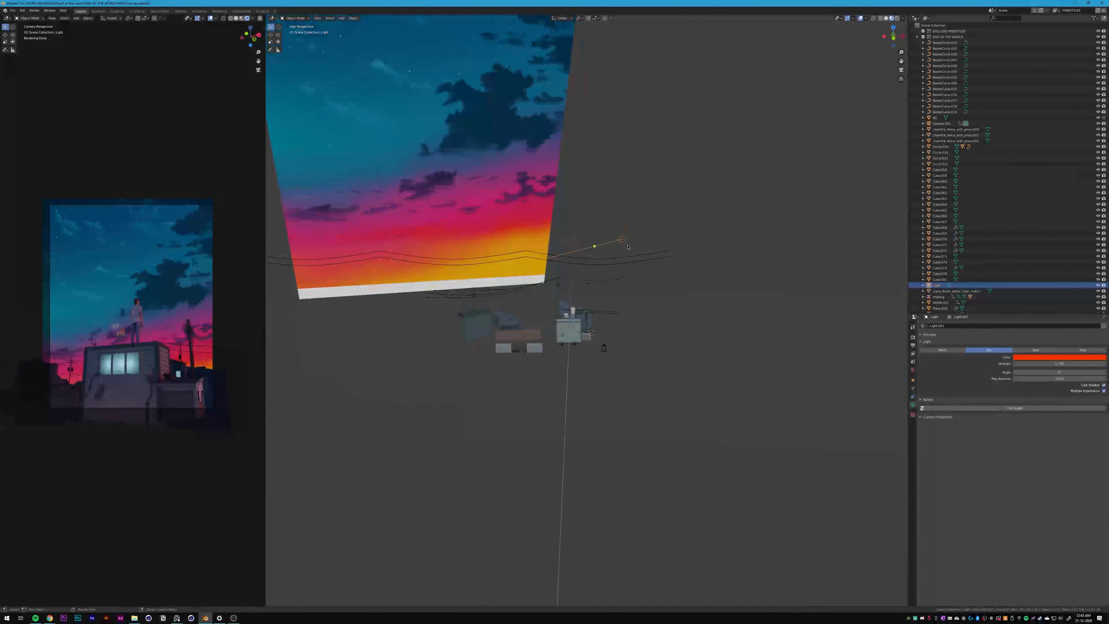
pyautogui.moveTo(575, 300); pyautogui.dragTo(597, 264, button='middle')
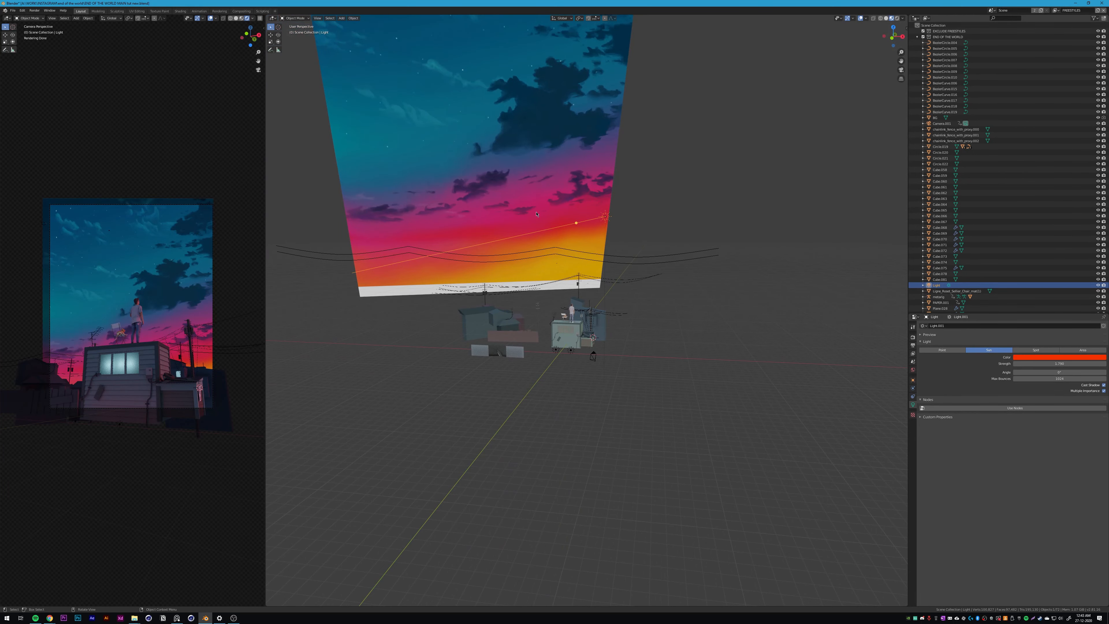
pyautogui.scroll(10, 591, 311)
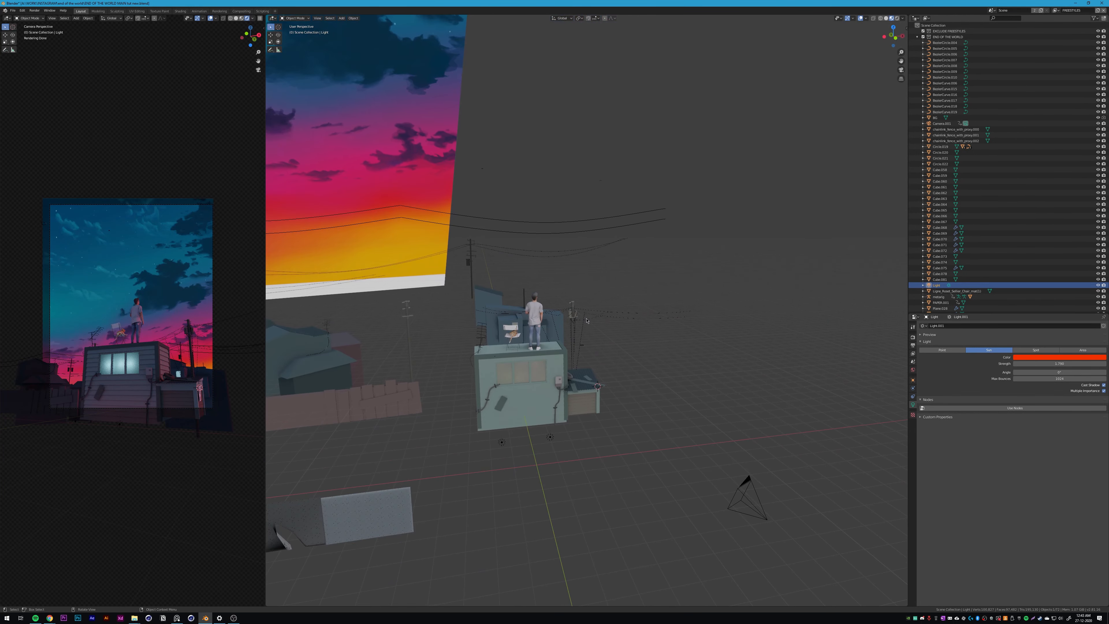
pyautogui.press('F12')
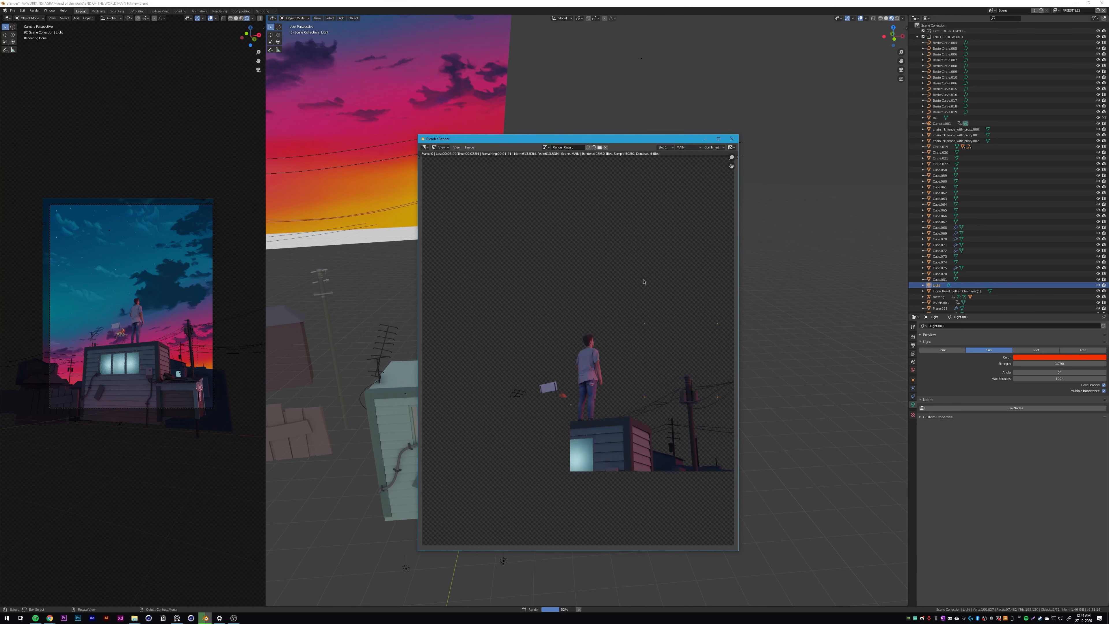
pyautogui.scroll(-1, 642, 282)
pyautogui.moveTo(605, 378); pyautogui.dragTo(610, 320, button='middle')
pyautogui.scroll(3, 610, 319)
pyautogui.scroll(-4, 610, 320)
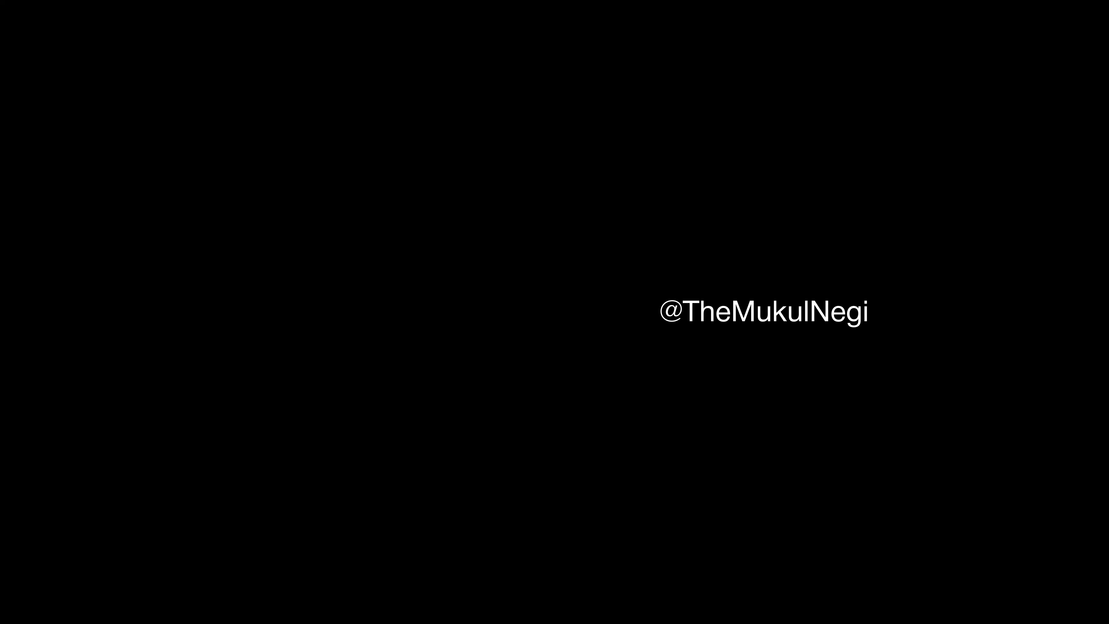